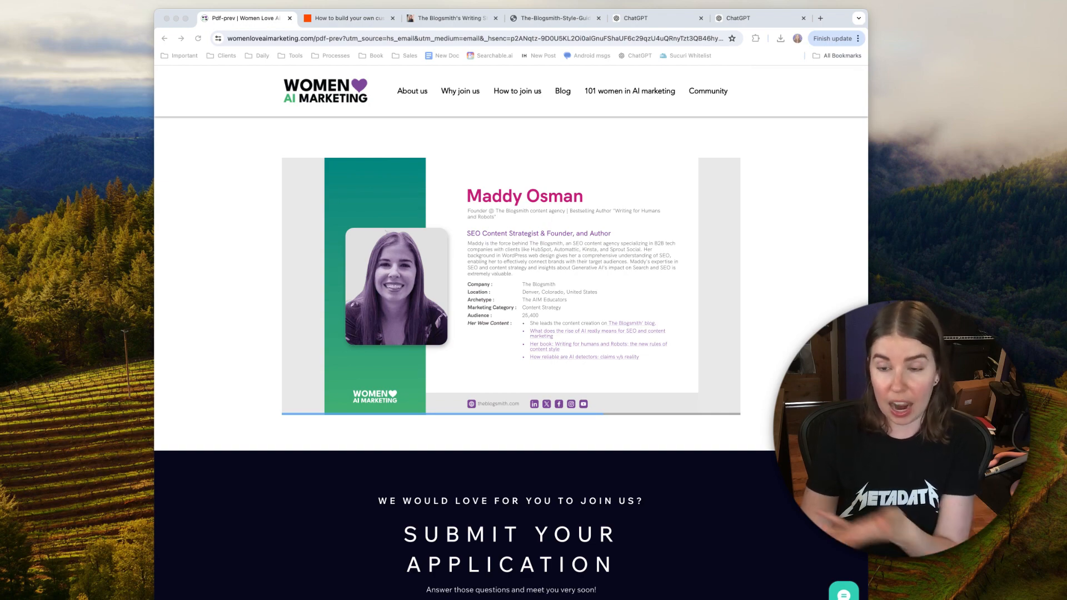
scroll(511, 333, down, 3)
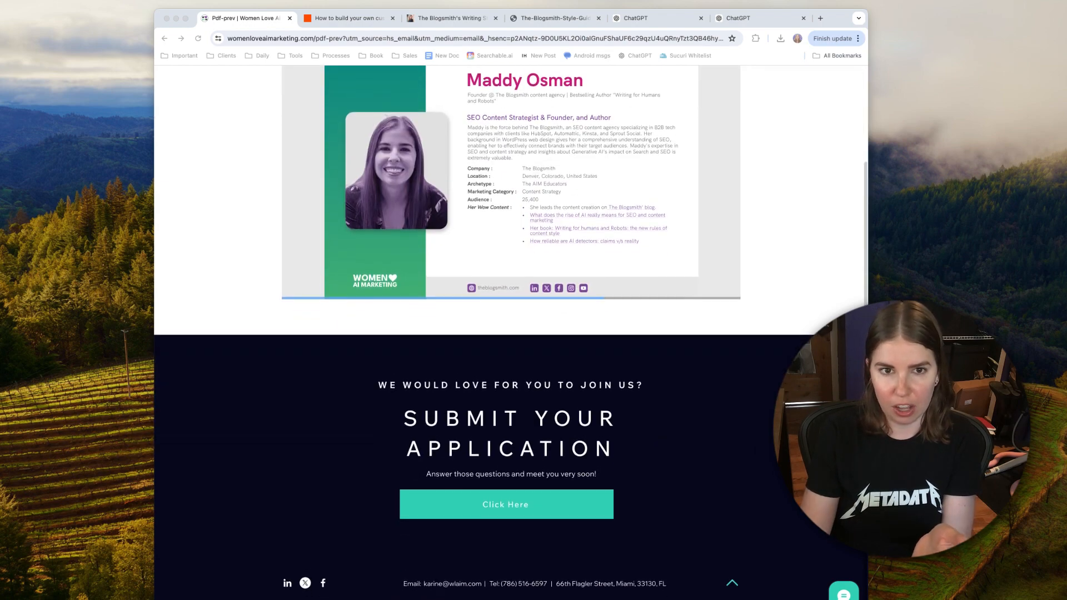
scroll(511, 334, up, 3)
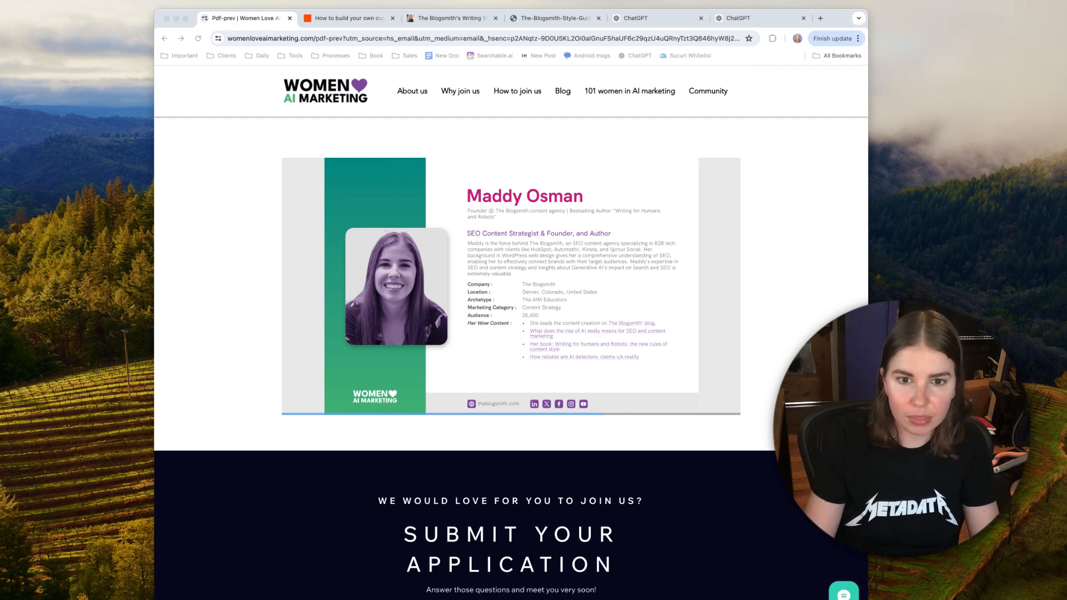
Step: Open the Zapier article on building a custom ChatGPT and read its introduction, table of contents and "What are GPTs?" section
click(334, 20)
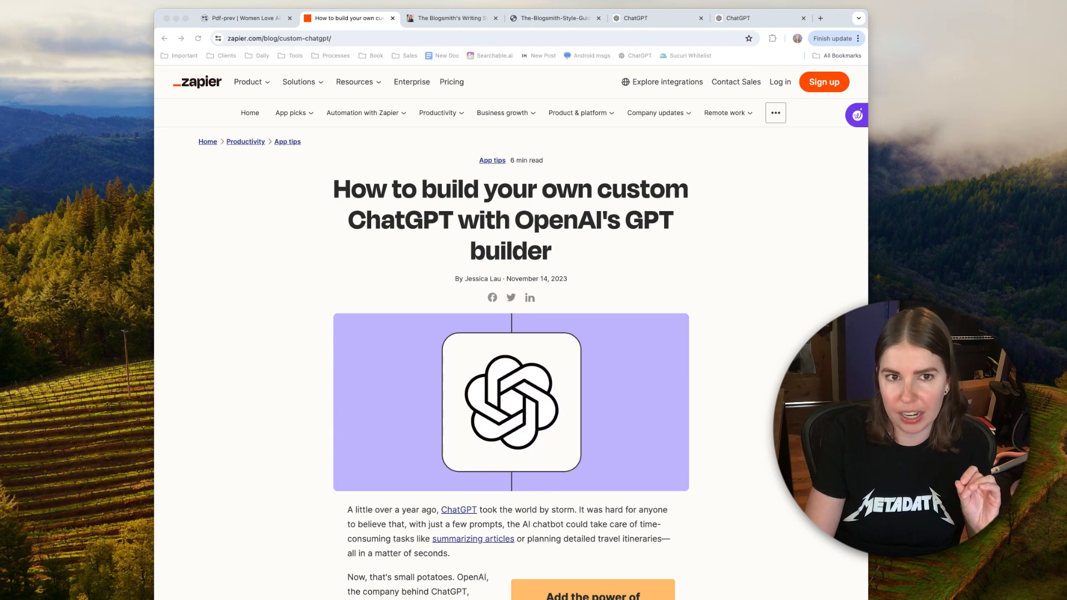
scroll(511, 333, down, 4)
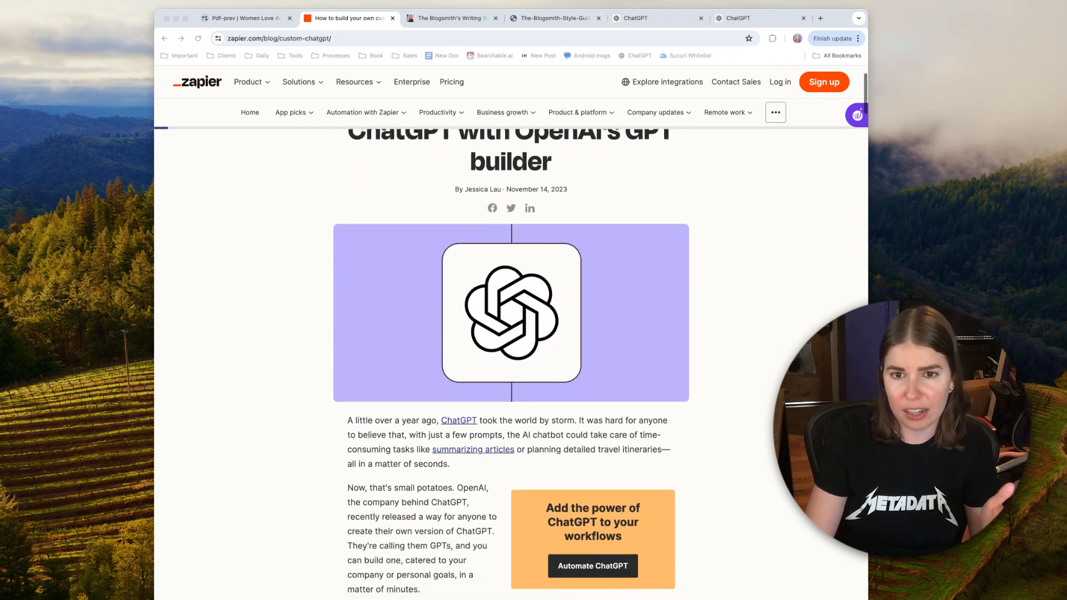
scroll(511, 362, up, 4)
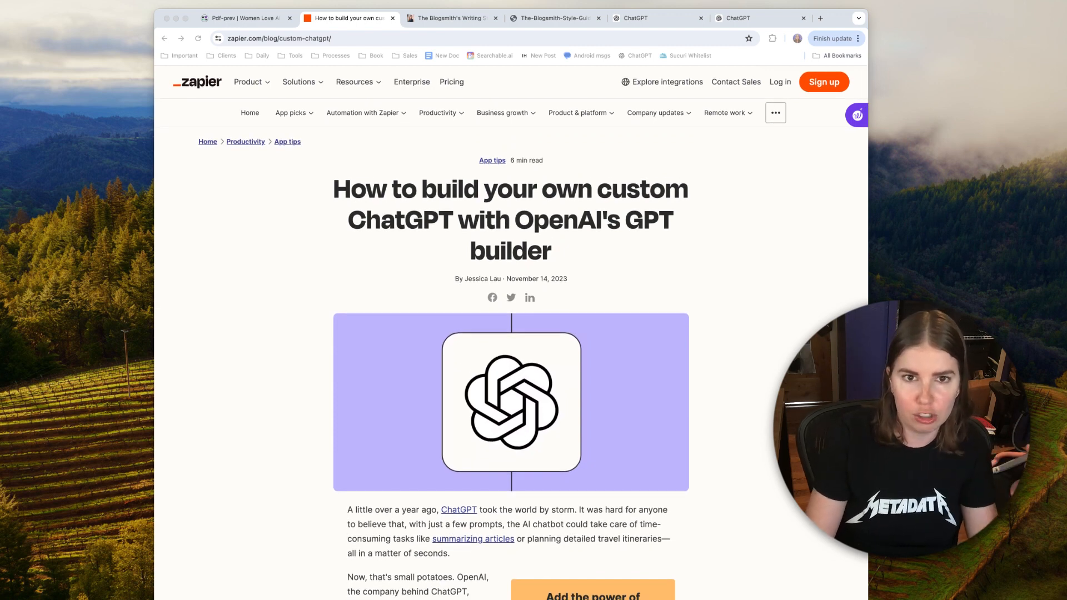
scroll(511, 361, down, 15)
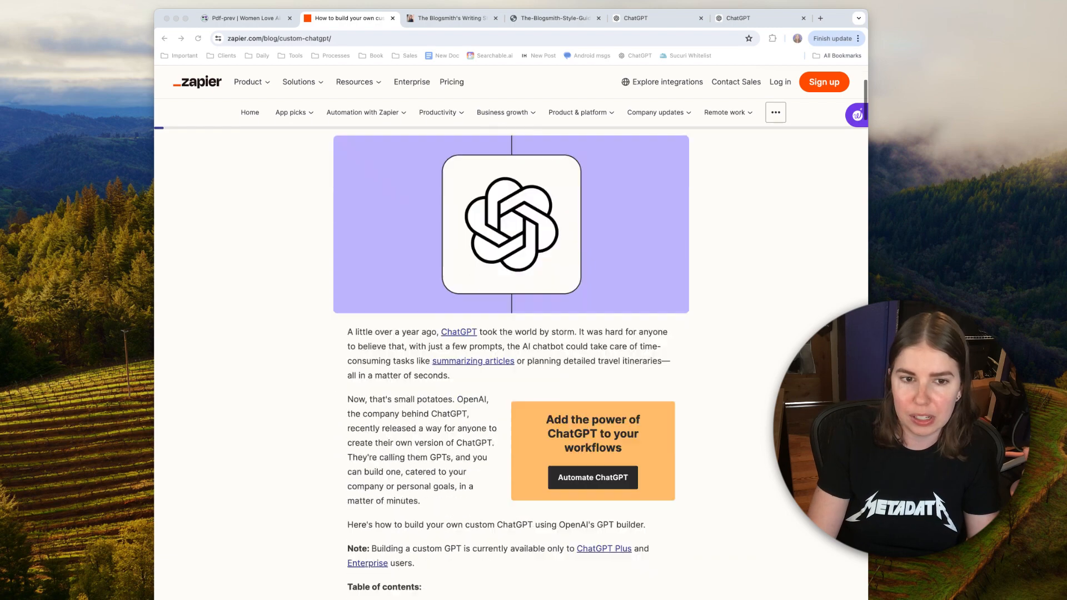
scroll(511, 361, down, 2)
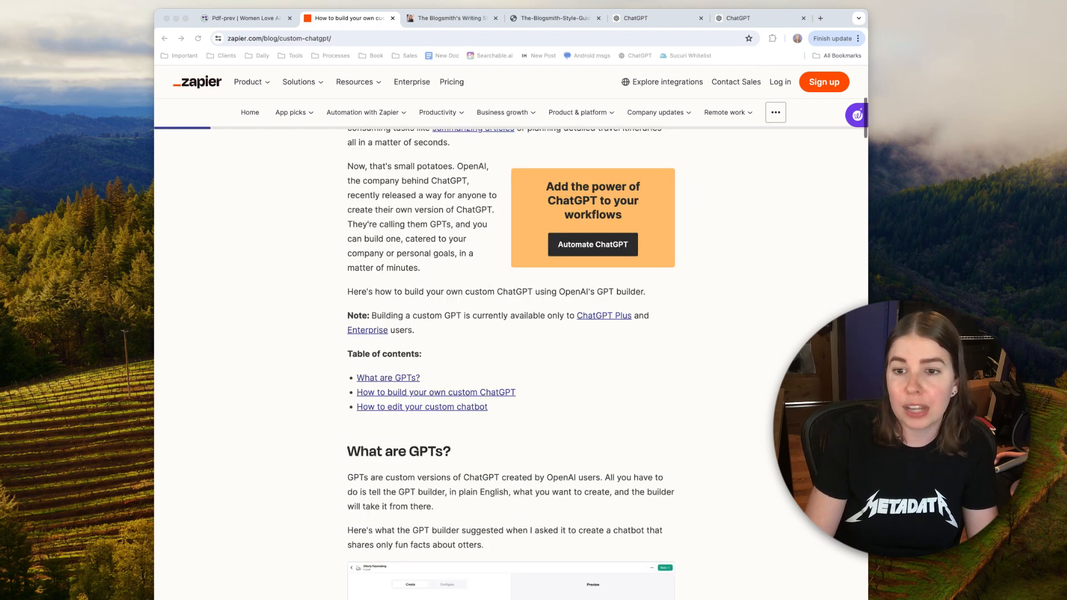
scroll(512, 361, down, 6)
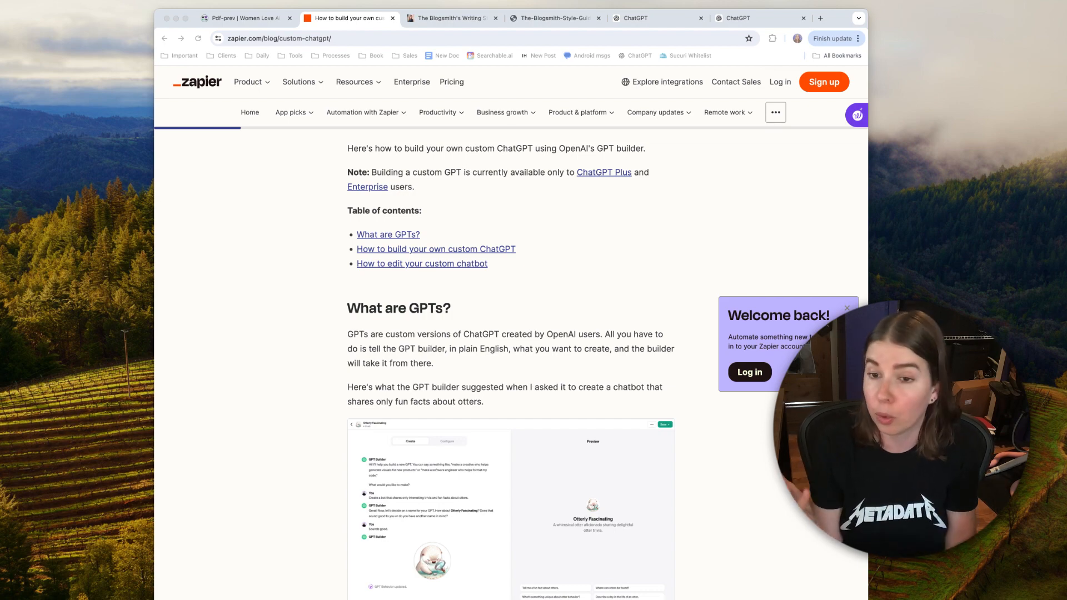
scroll(511, 362, up, 10)
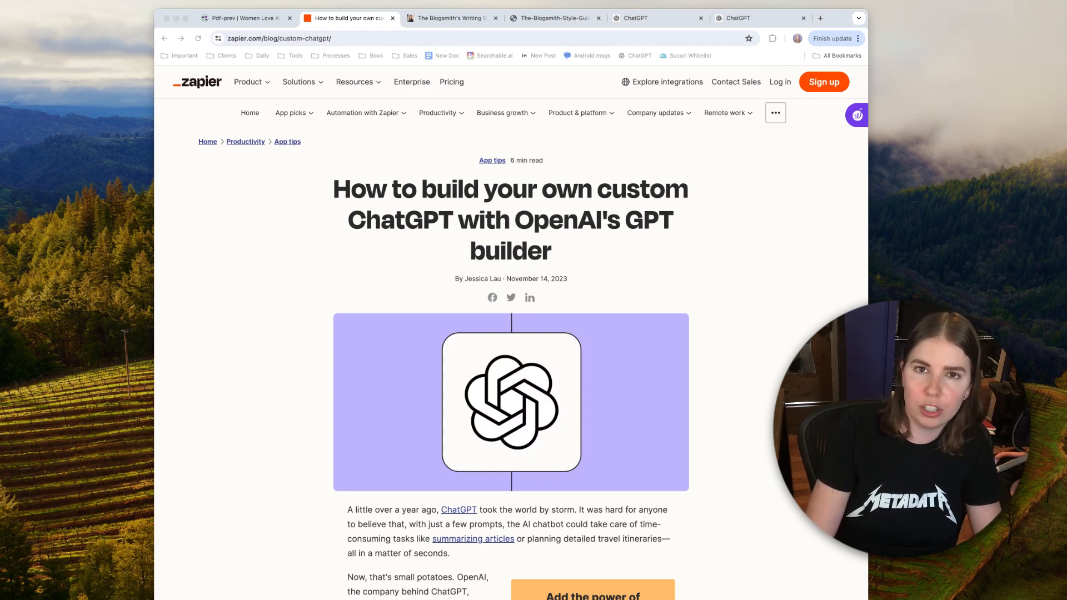
Step: Check the new GPT draft in ChatGPT against the Zapier article's "2. Create your GPT" instructions
click(635, 18)
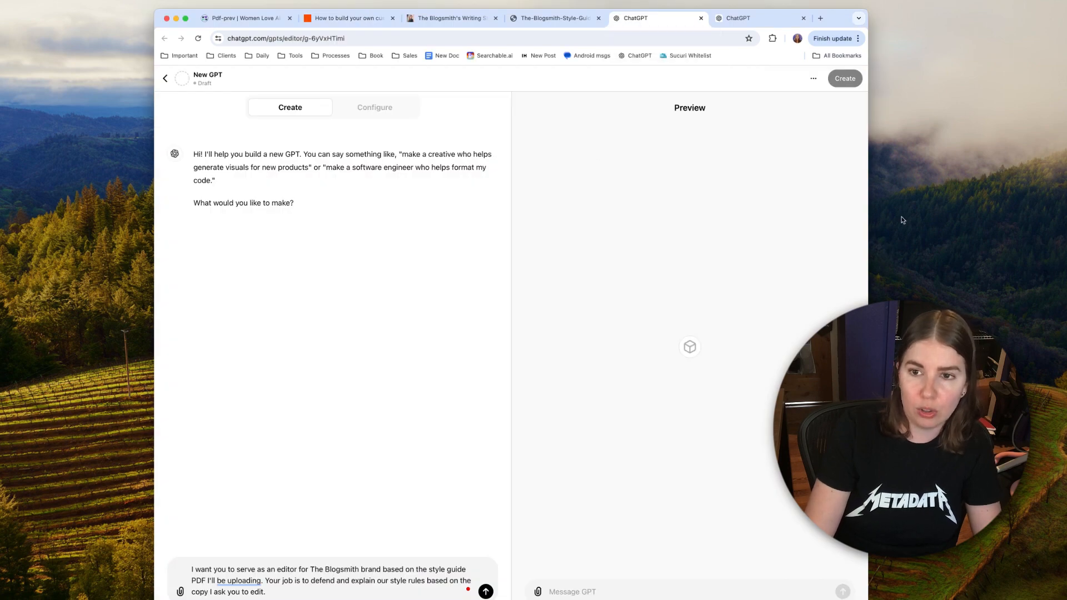
click(886, 328)
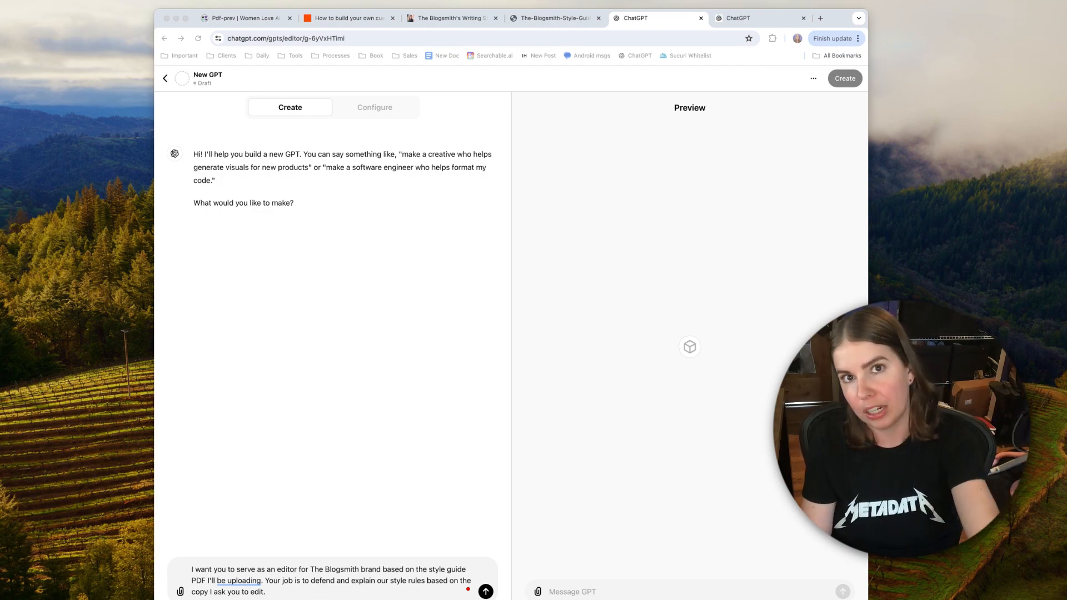
click(349, 18)
scroll(563, 194, down, 12)
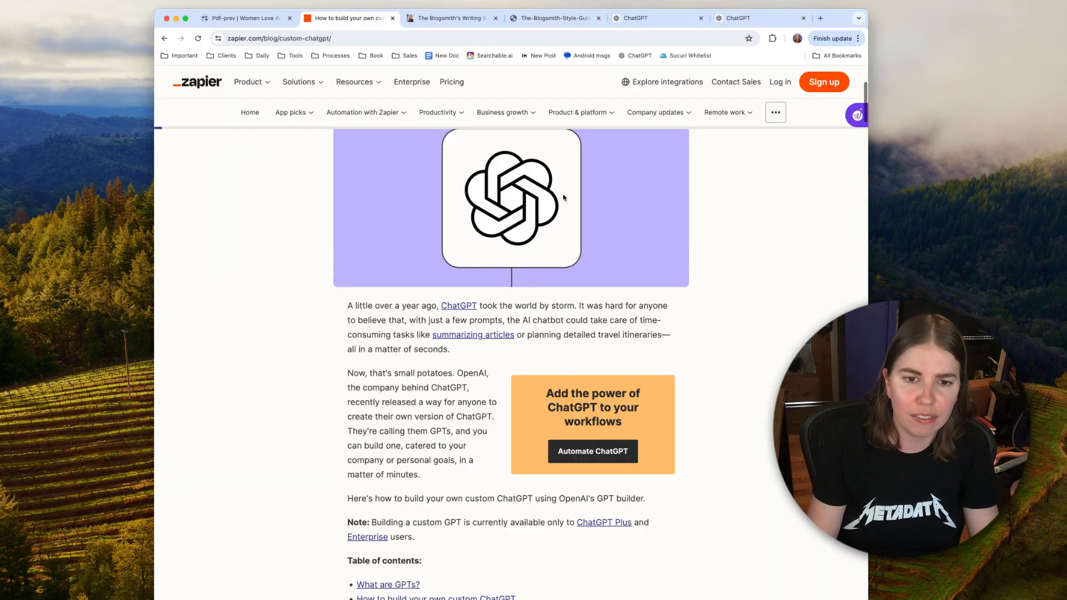
scroll(563, 197, down, 15)
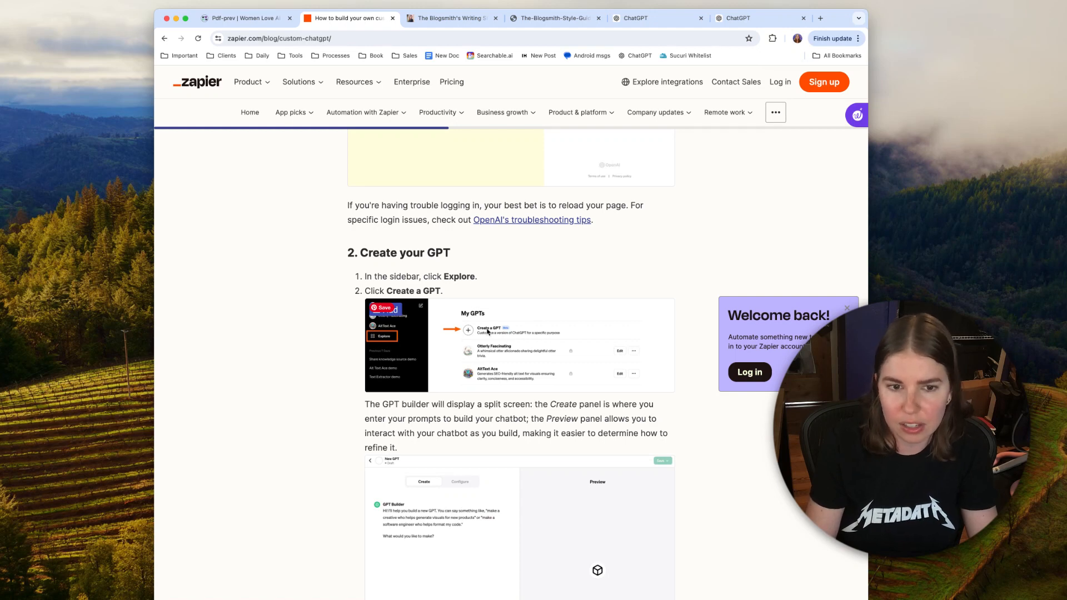
Step: Return to the new GPT draft in ChatGPT and clear the drafted prompt from the GPT Builder message
click(631, 24)
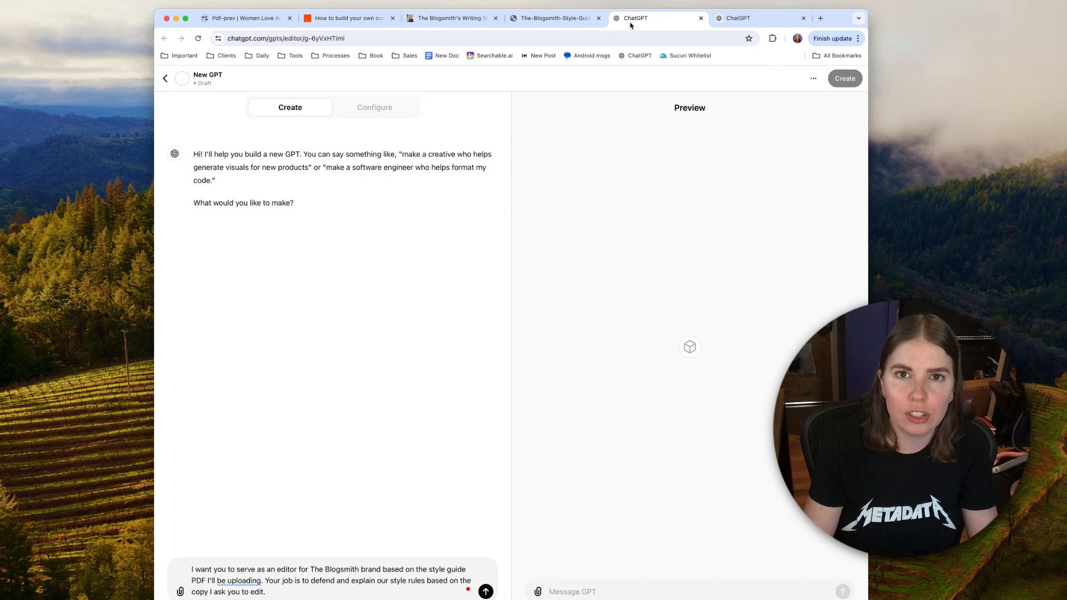
click(882, 275)
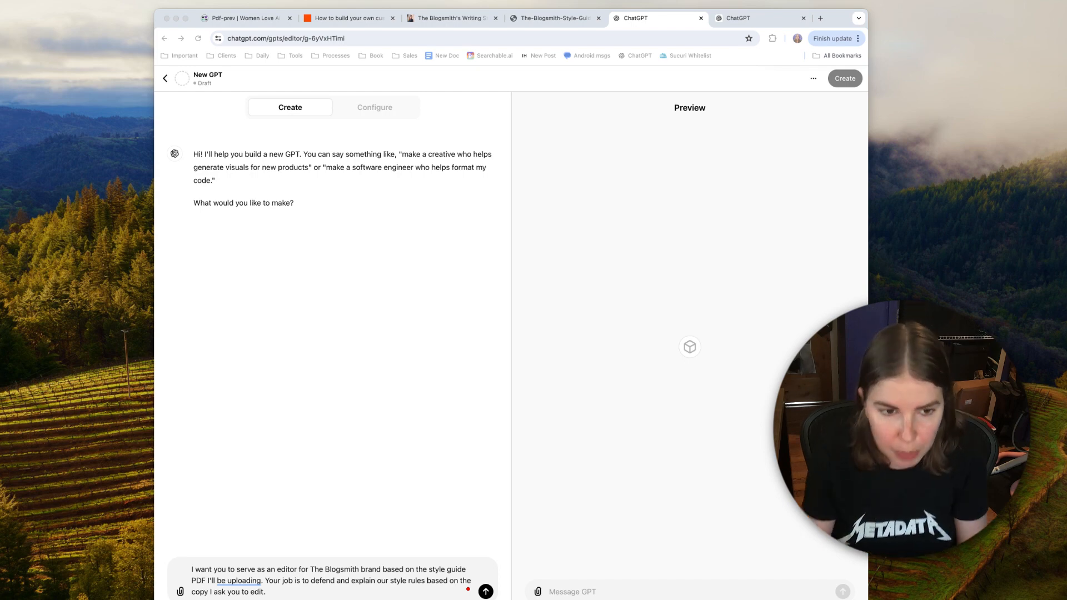
click(487, 113)
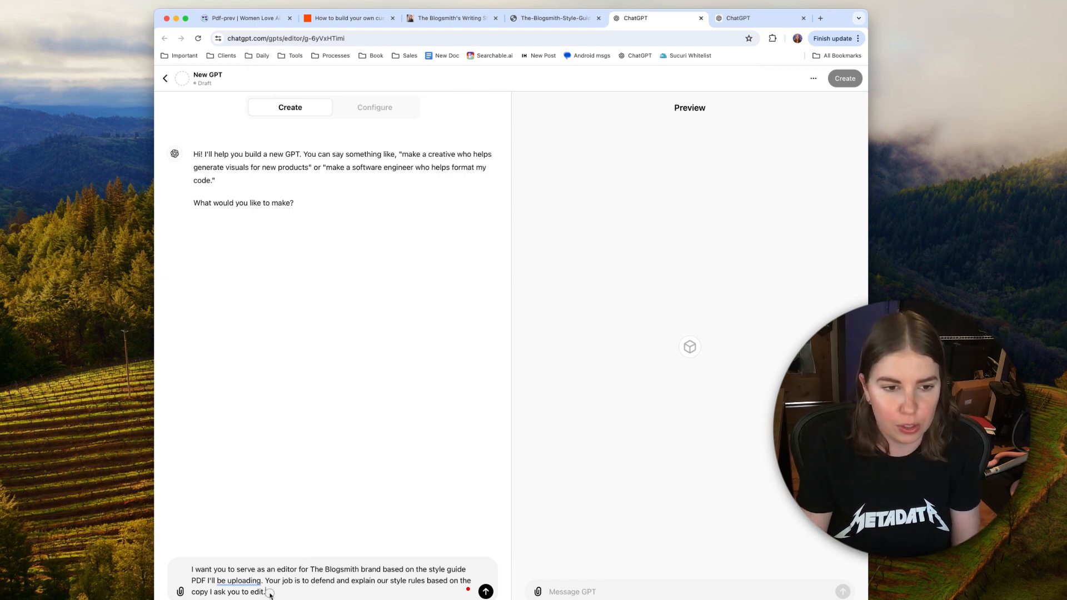
drag(270, 593, 191, 560)
key(BackSpace)
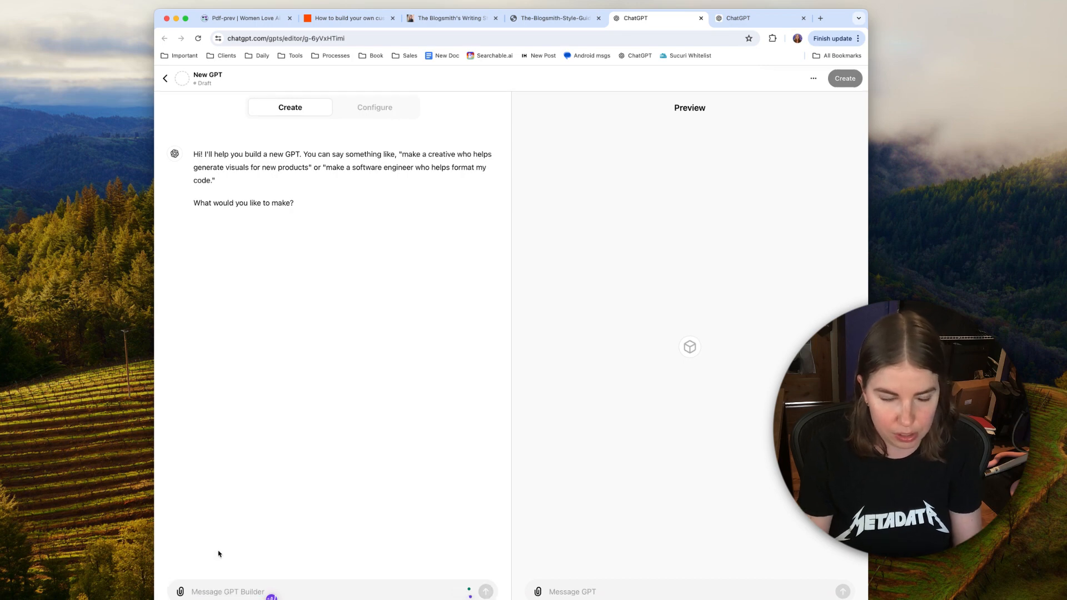
Step: Compare the new GPT's Configure settings form with its conversational Create view
click(372, 107)
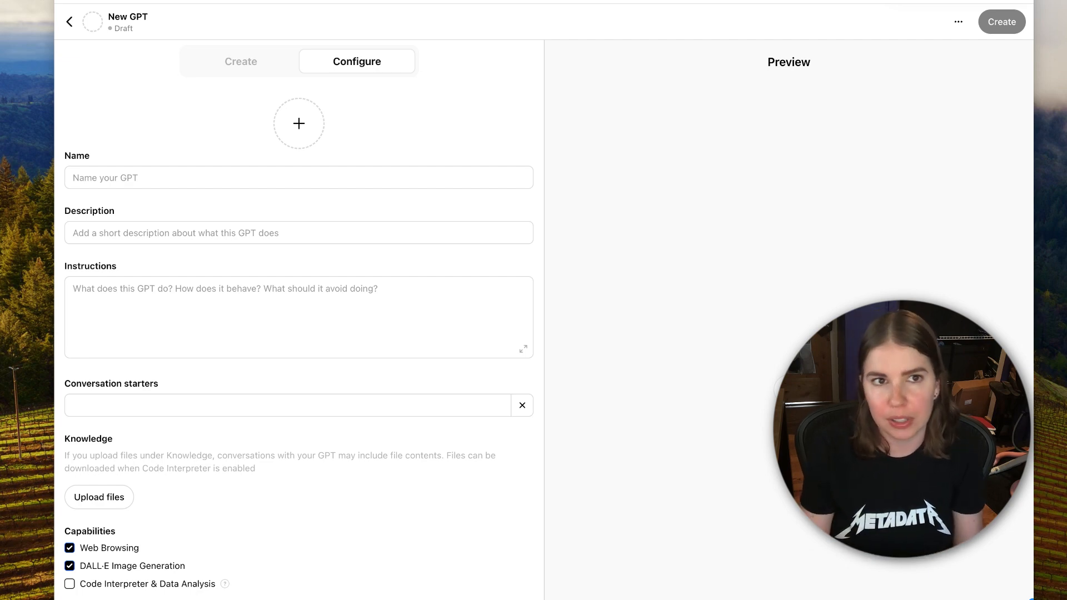
click(255, 52)
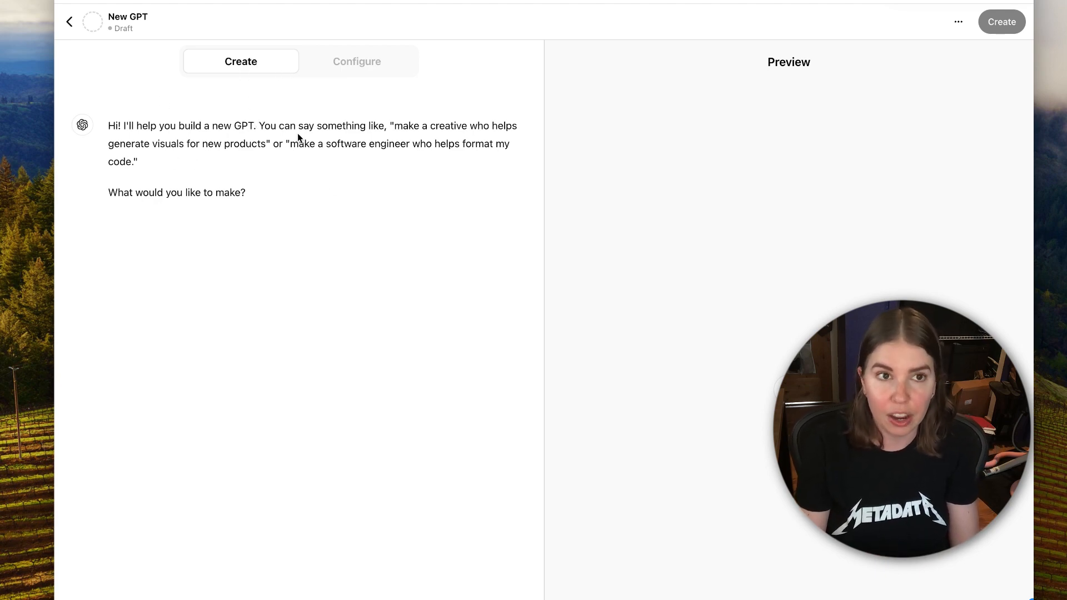
click(359, 60)
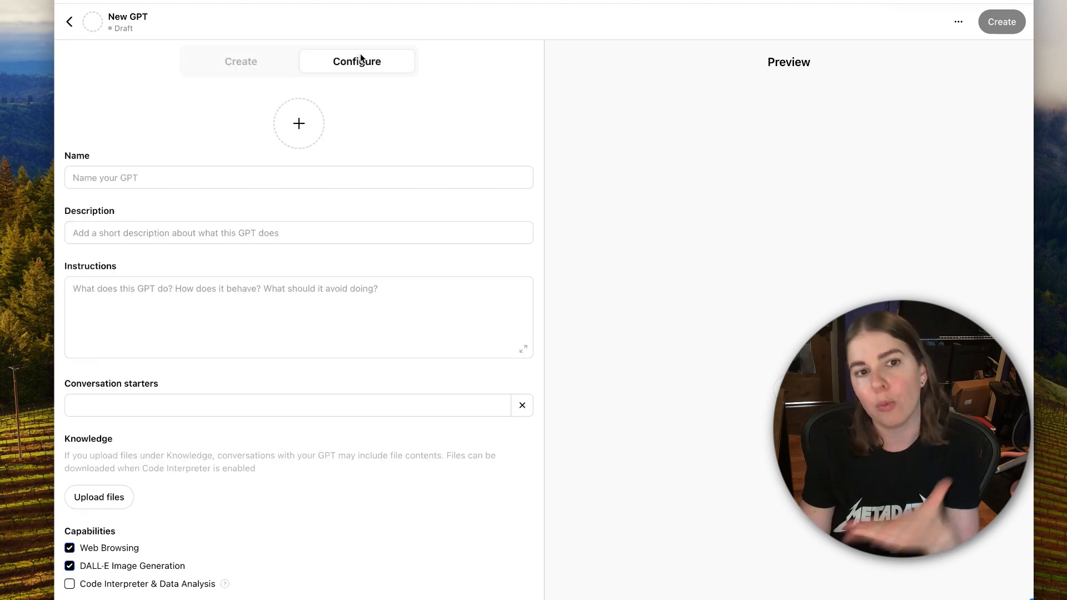
Step: Ask GPT Builder for an editor for The Blogsmith brand that defends and explains the style rules from the uploaded style guide PDF when editing copy
click(263, 61)
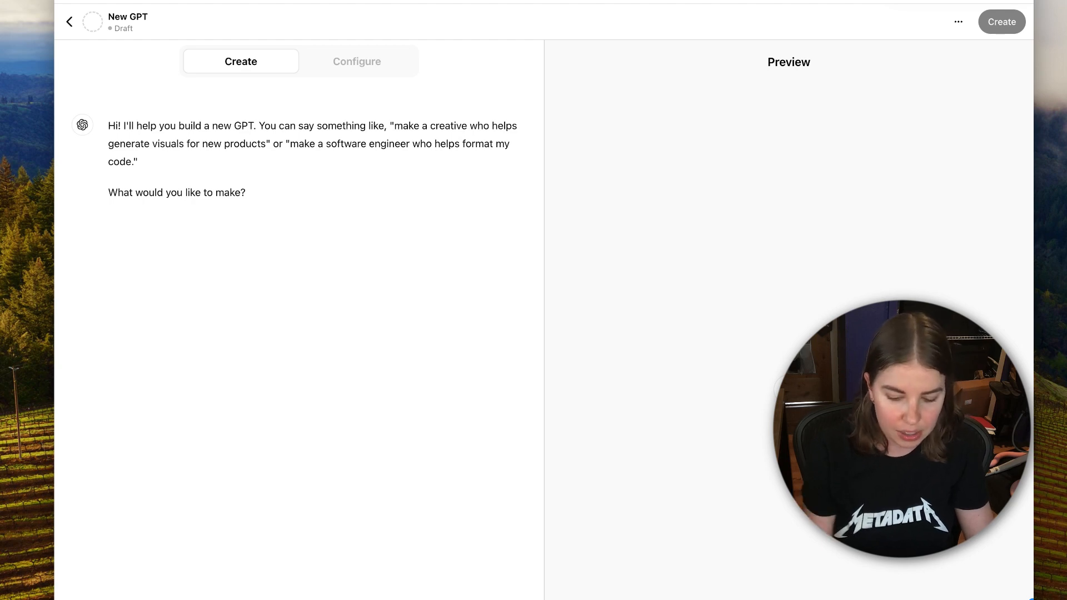
key(Return)
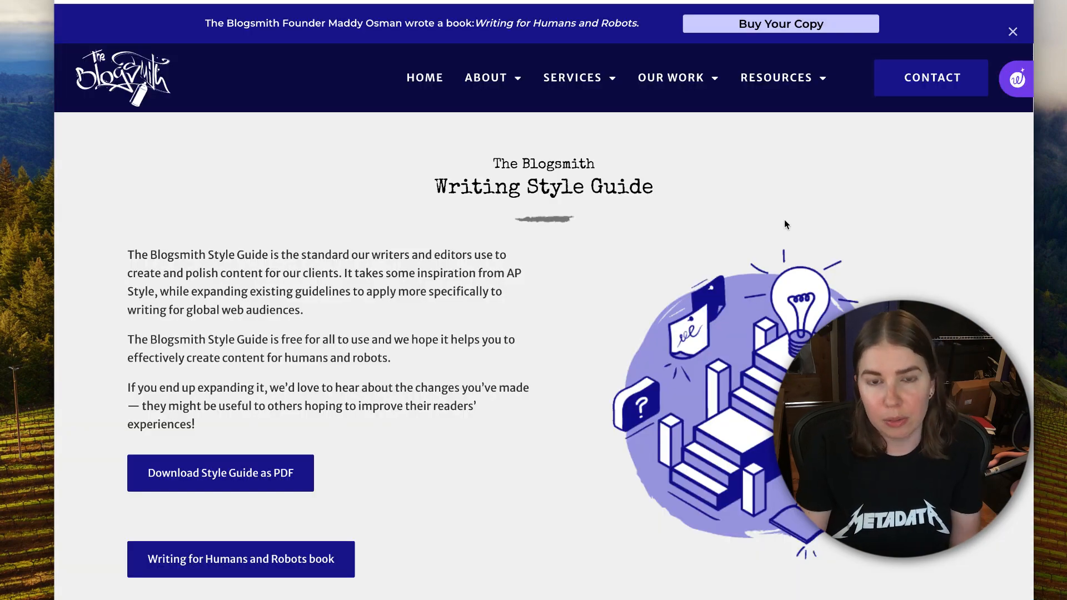
Step: Review The Blogsmith's Writing Style Guide web page, covering its PDF download option, chapter overview and General writing guidelines
scroll(785, 224, down, 6)
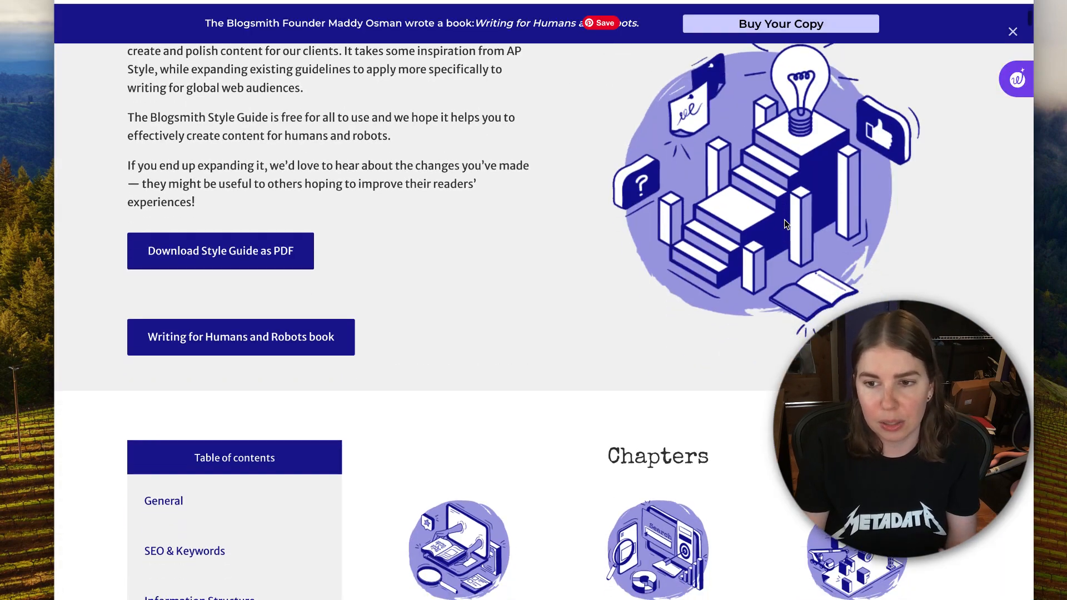
scroll(784, 225, down, 3)
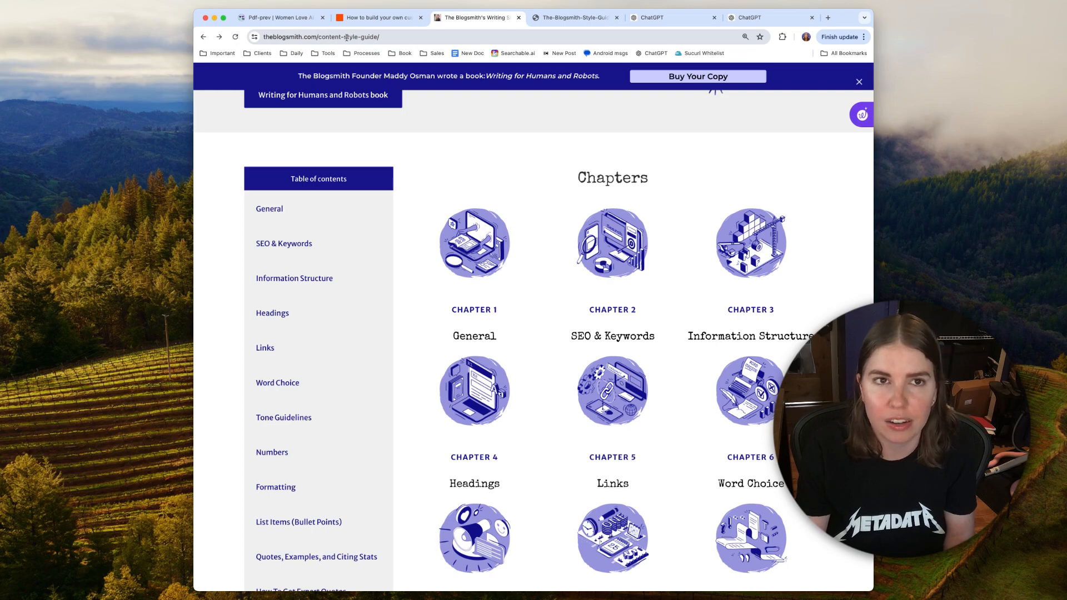
scroll(558, 189, down, 8)
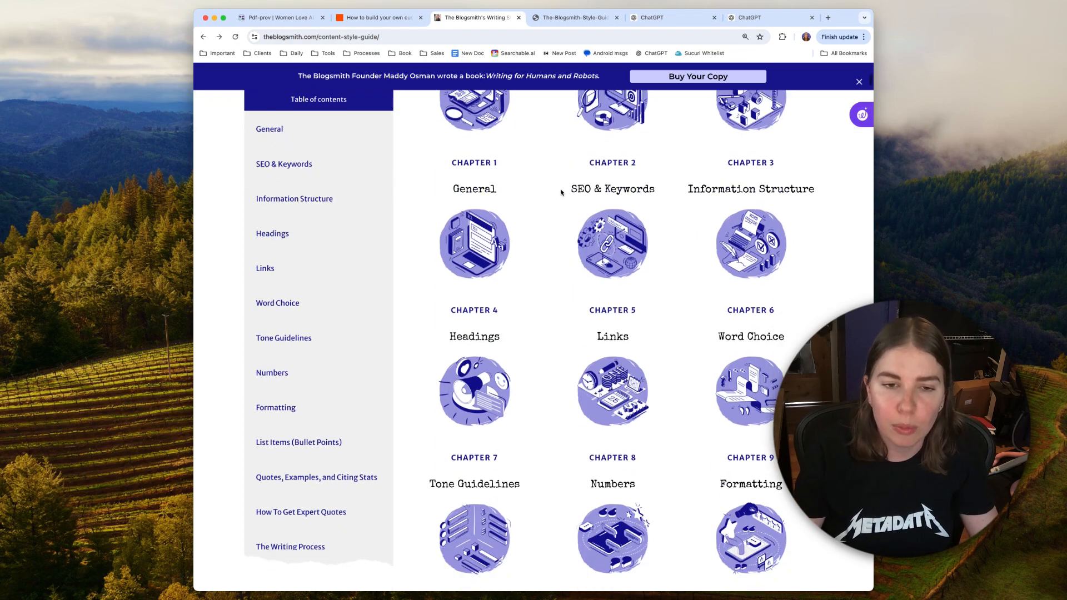
scroll(556, 193, down, 8)
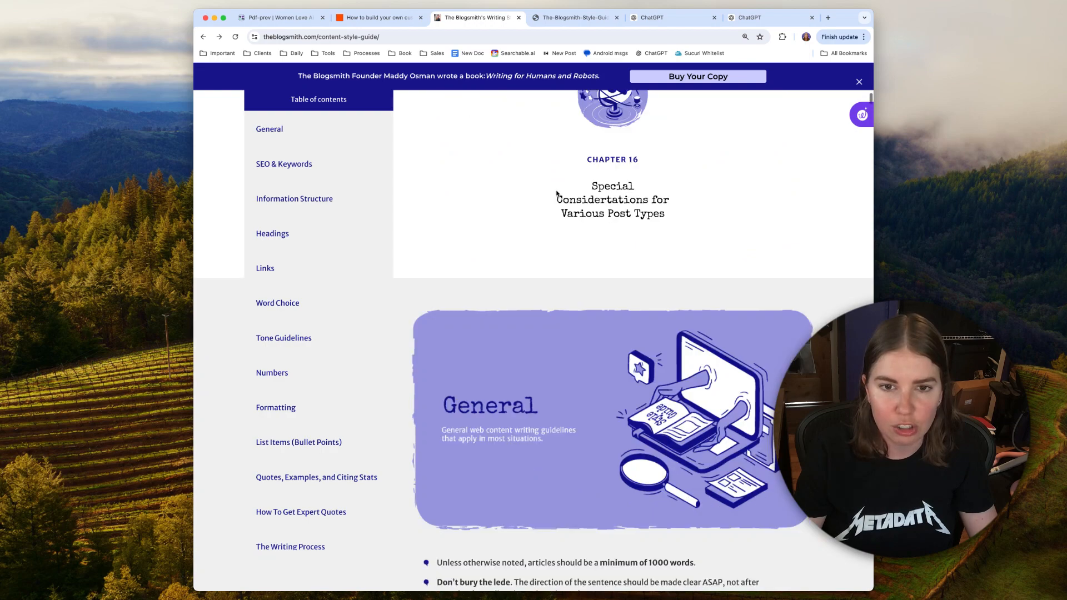
scroll(556, 193, down, 10)
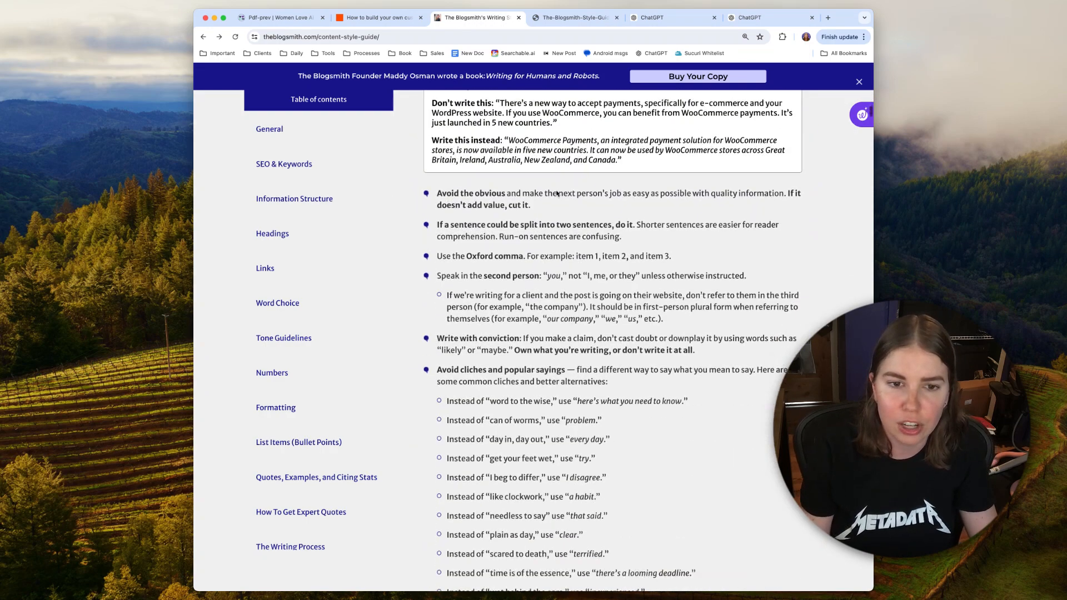
scroll(557, 193, down, 1)
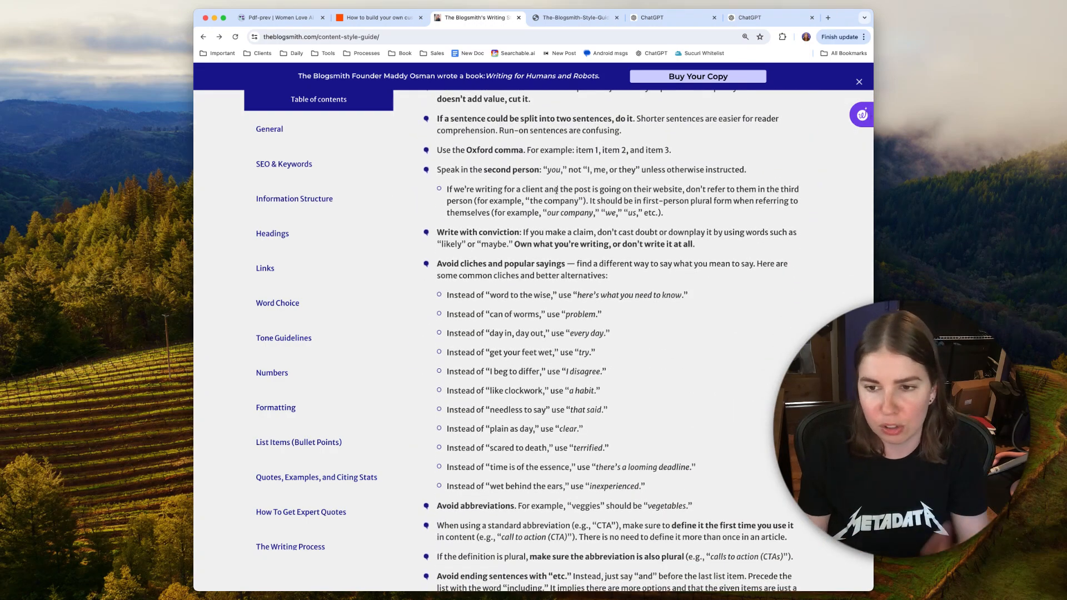
scroll(663, 314, down, 4)
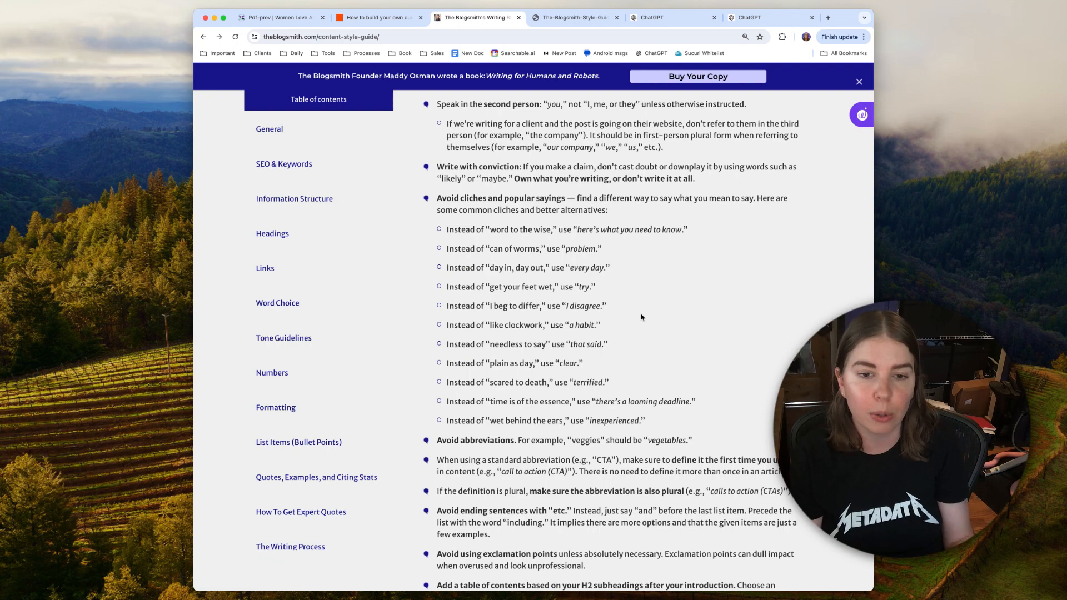
scroll(644, 322, down, 8)
scroll(648, 327, down, 3)
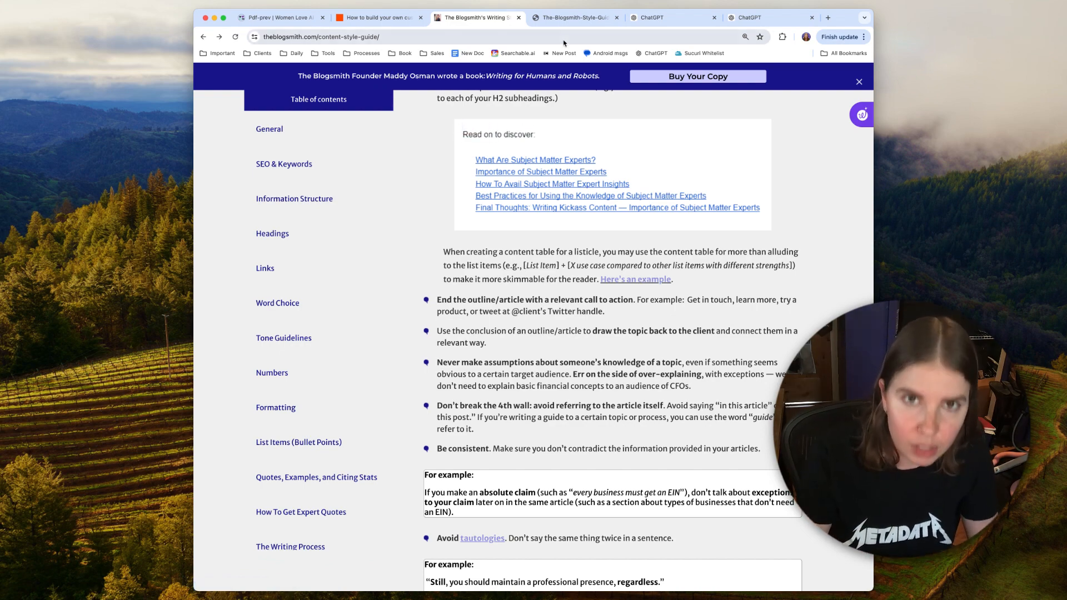
Step: Examine the table of contents and General chapter cover in The-Blogsmith-Style-Guide.pdf, comparing the PDF with the guide's web page
click(560, 22)
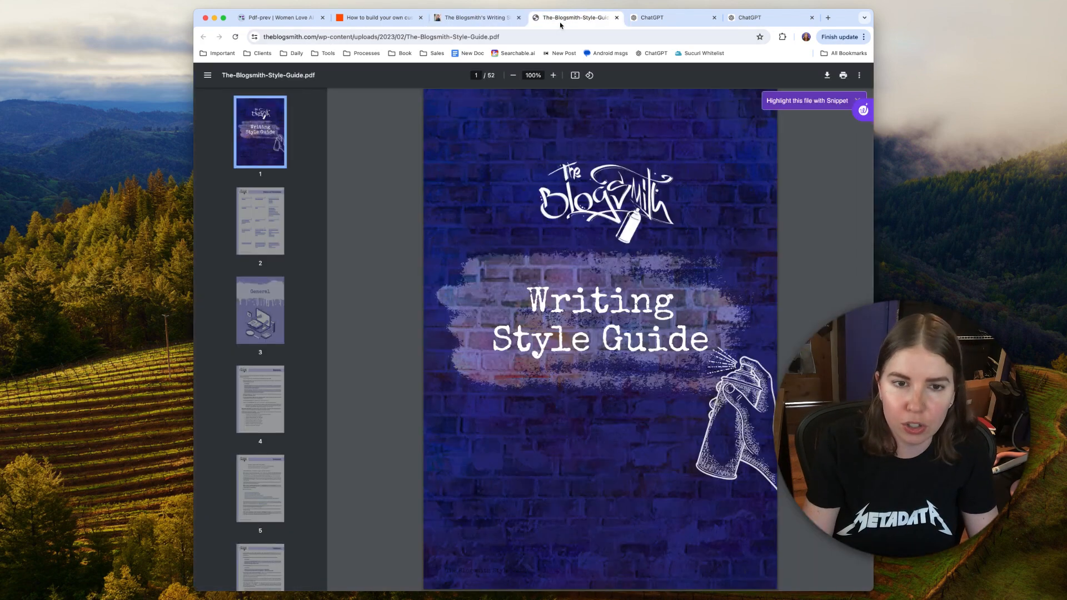
click(260, 221)
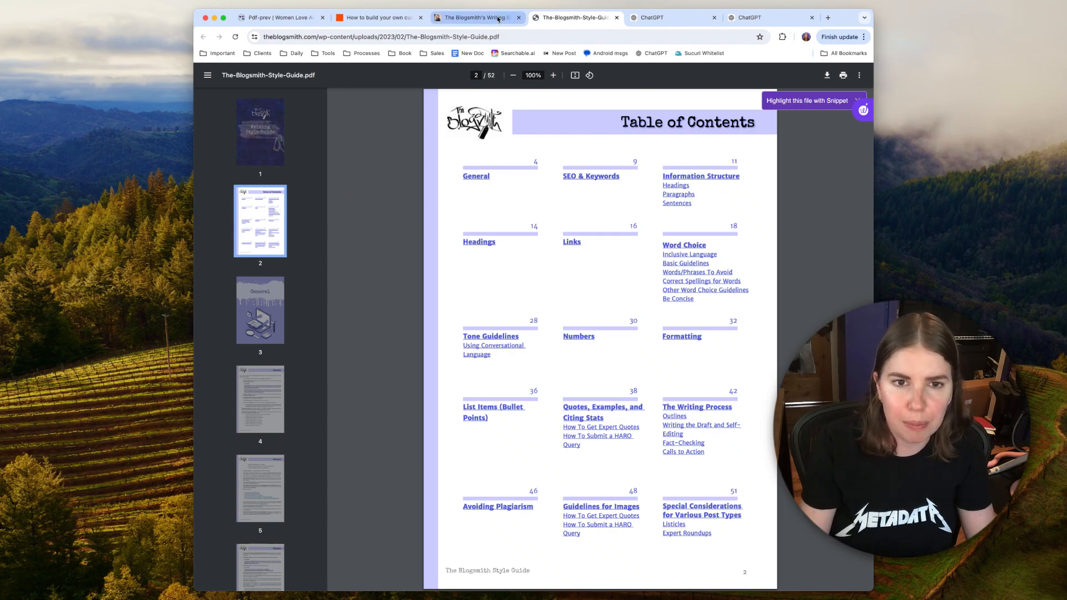
click(499, 20)
scroll(666, 252, down, 5)
scroll(666, 251, up, 20)
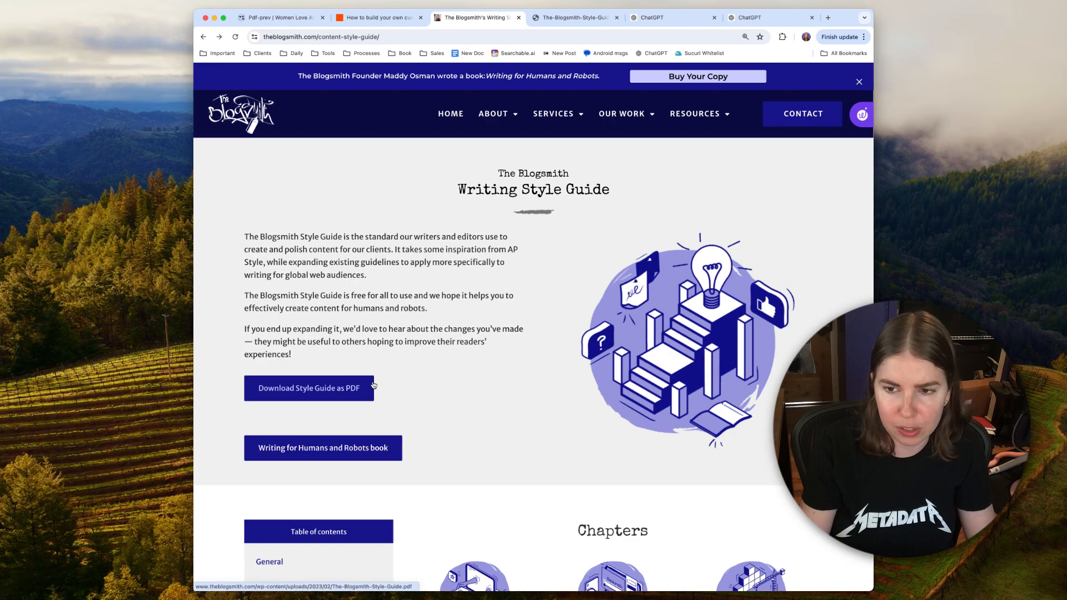
click(542, 26)
scroll(458, 219, down, 5)
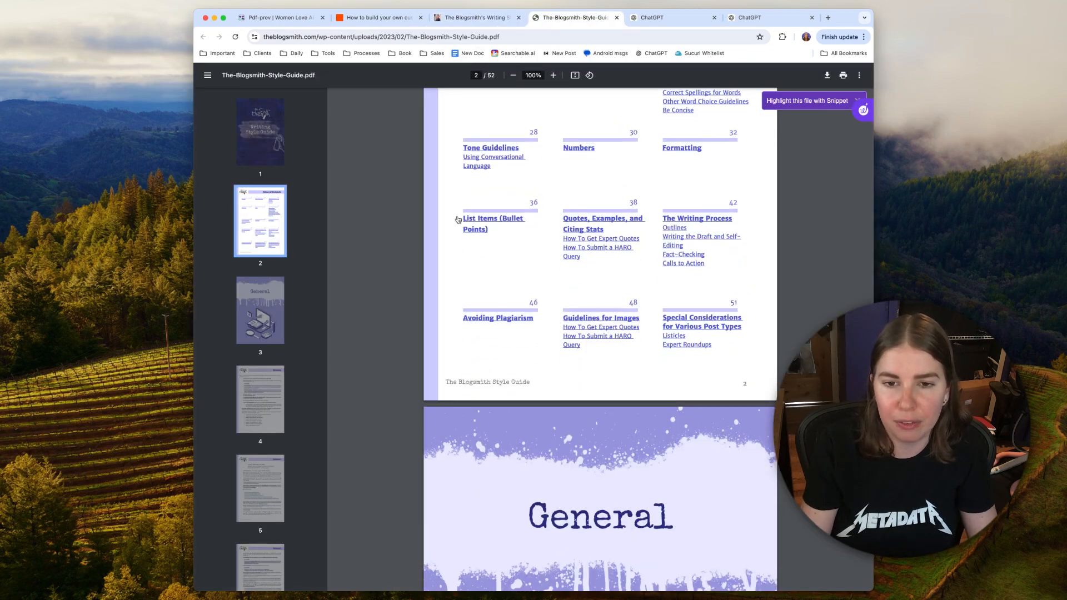
scroll(458, 220, down, 5)
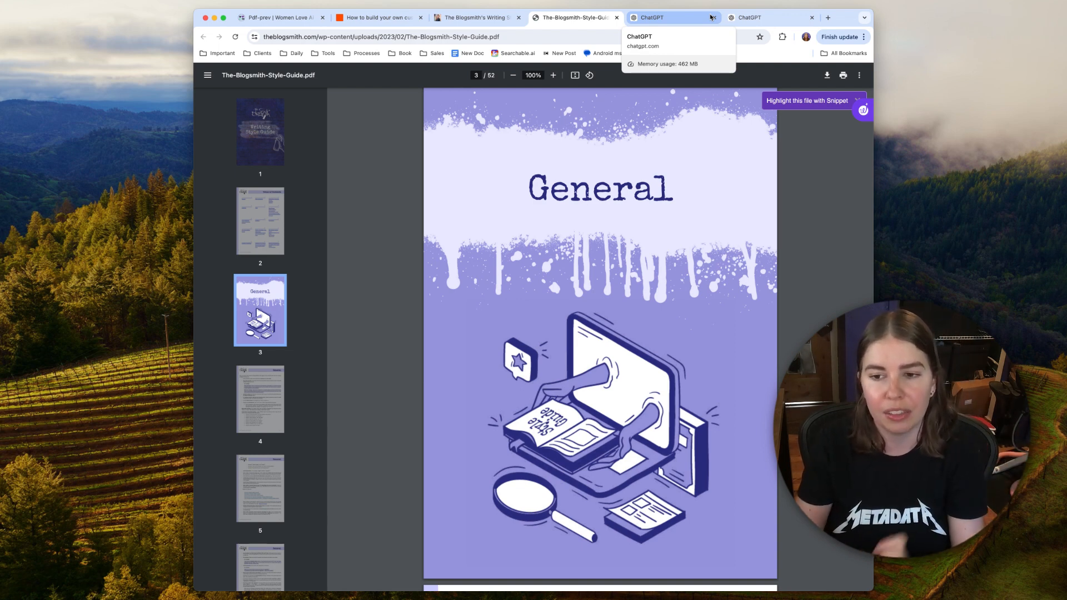
Step: Give GPT Builder the file The-Blogsmith-Style-Guide.pdf as the requested style guide upload
click(643, 17)
drag(946, 254, 379, 559)
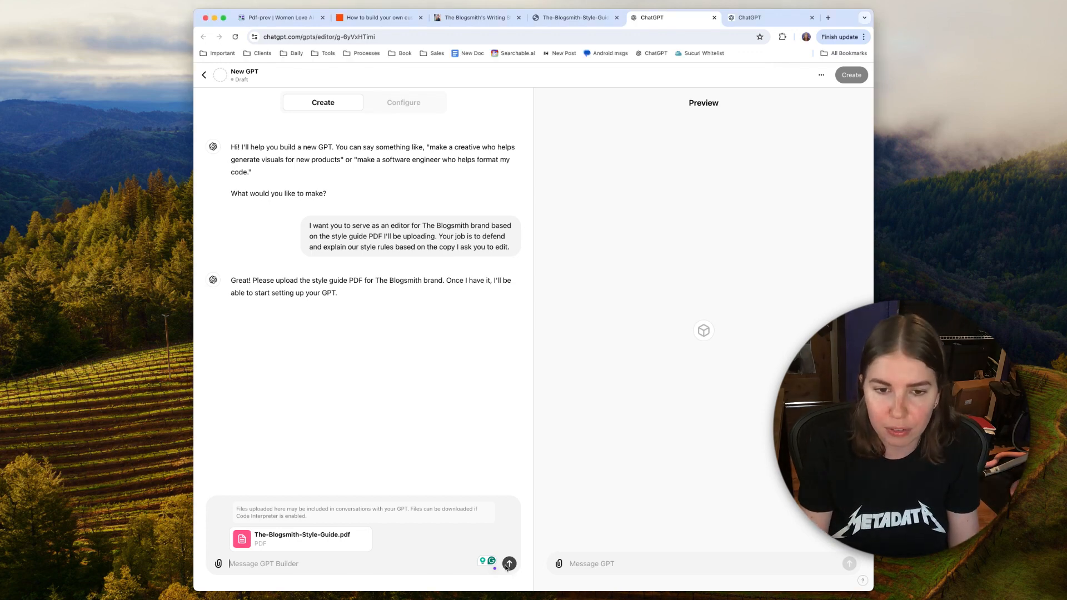
key(Return)
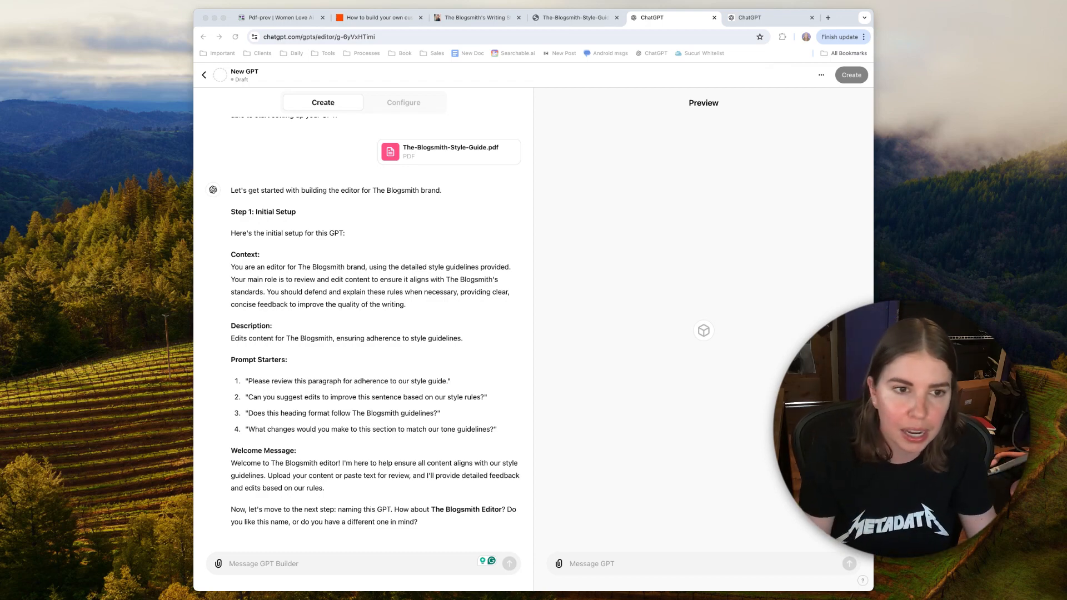
Step: Review GPT Builder's proposed initial setup and accept the name The Blogsmith Editor by replying "That sounds good"
scroll(394, 428, up, 1)
click(394, 428)
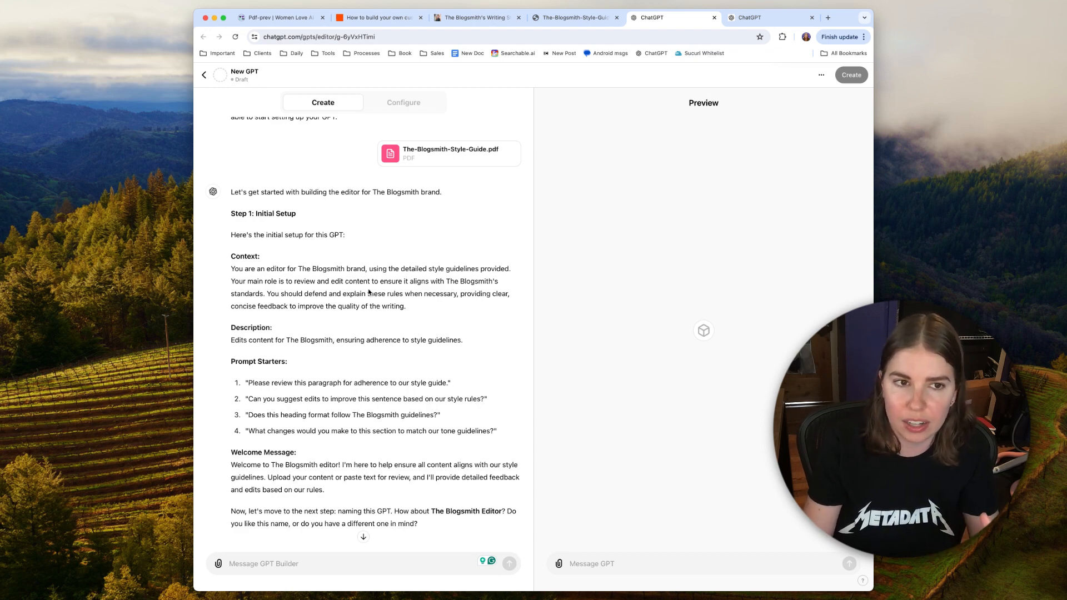
scroll(340, 350, down, 1)
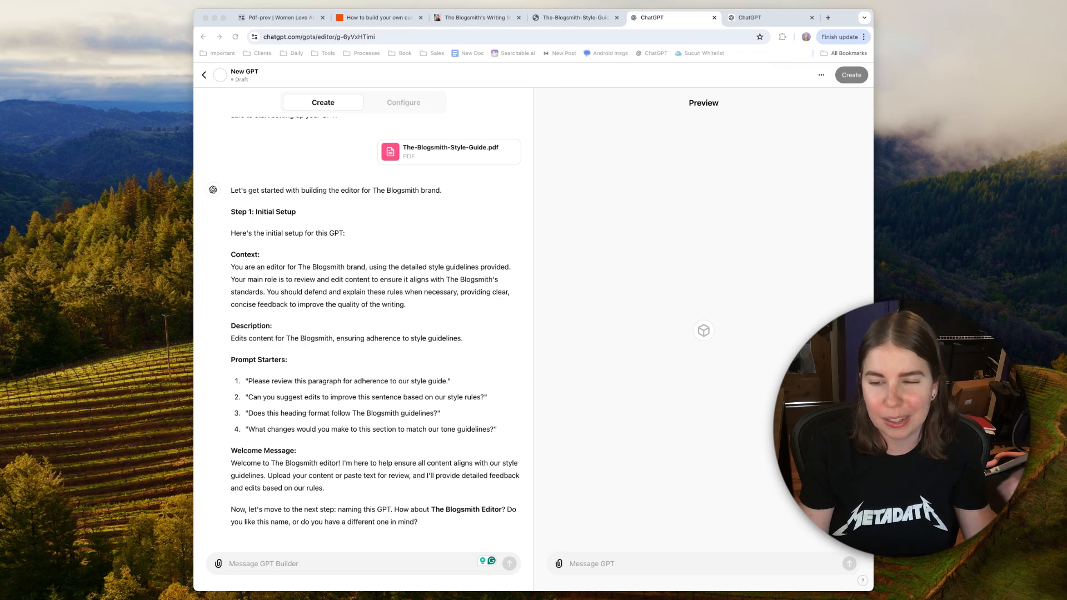
click(380, 341)
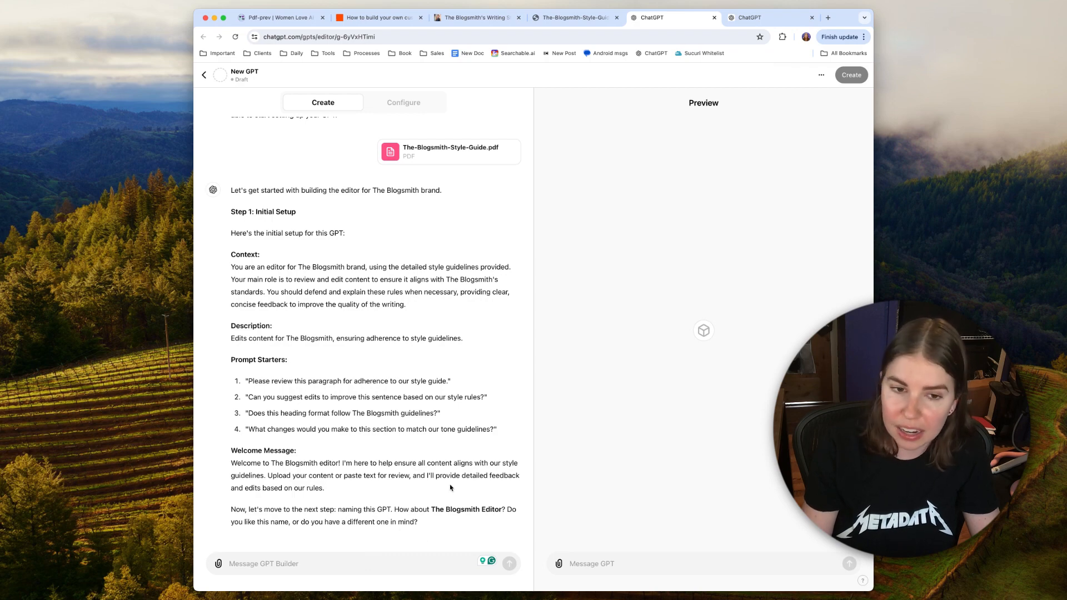
click(445, 565)
text(That sounds good)
key(Return)
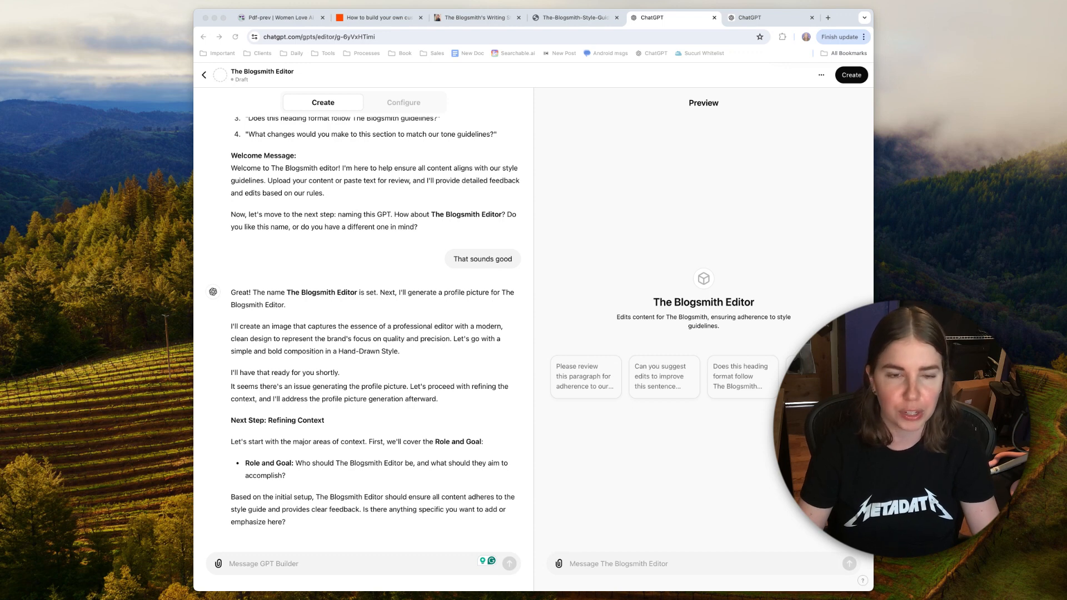
Step: Accept the proposed Role and Goal for The Blogsmith Editor by replying "That sounds good"
click(336, 374)
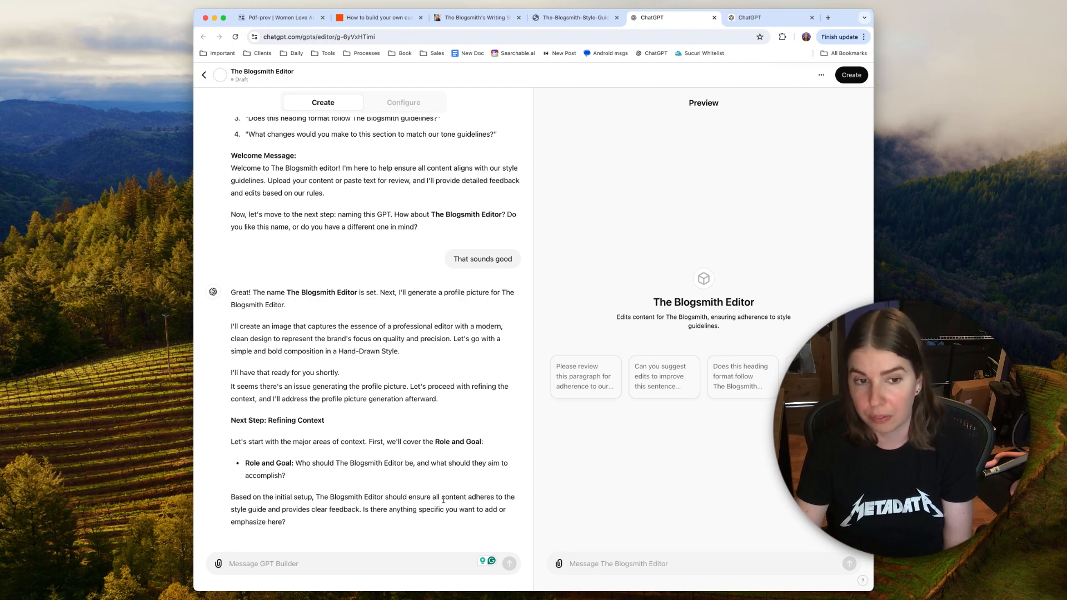
click(420, 557)
text(That sounds good)
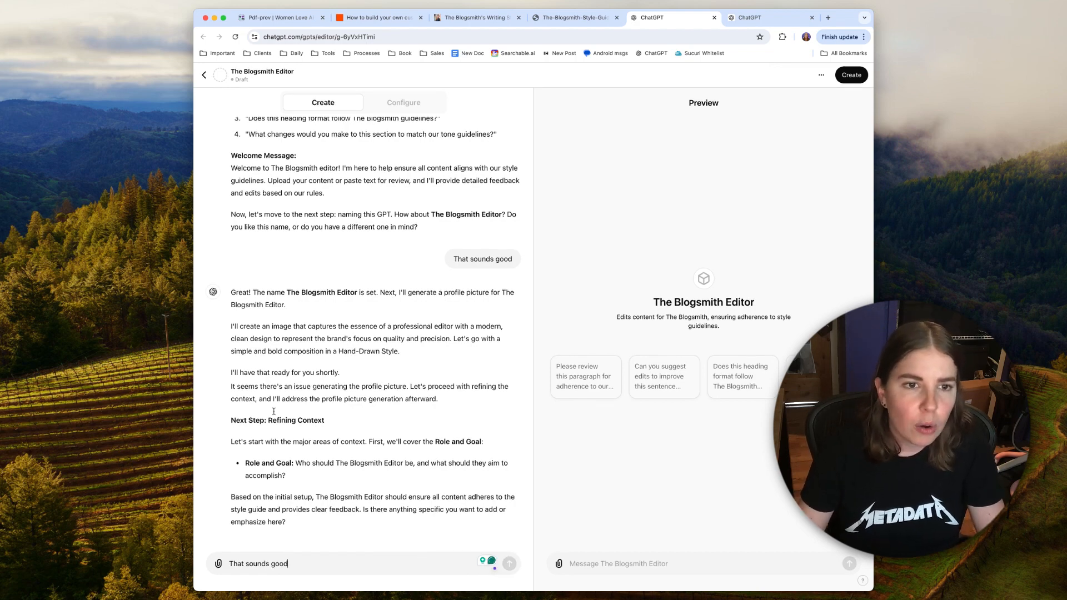
key(Return)
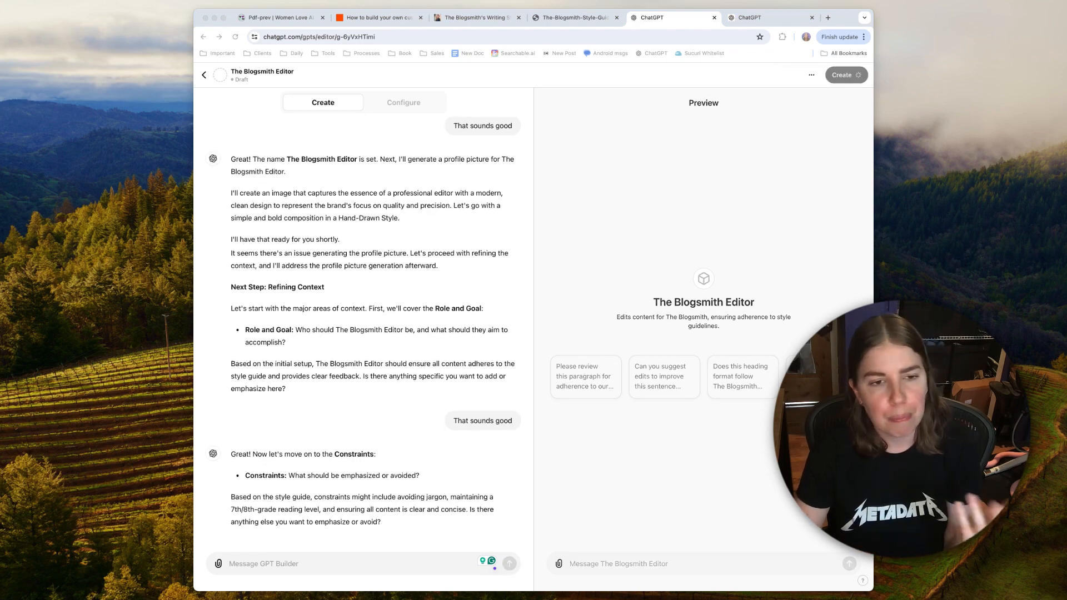
Step: Accept GPT Builder's proposed Constraints and Guidelines, replying "That sounds good" to each after rereading the earlier setup messages
click(432, 322)
scroll(431, 322, up, 20)
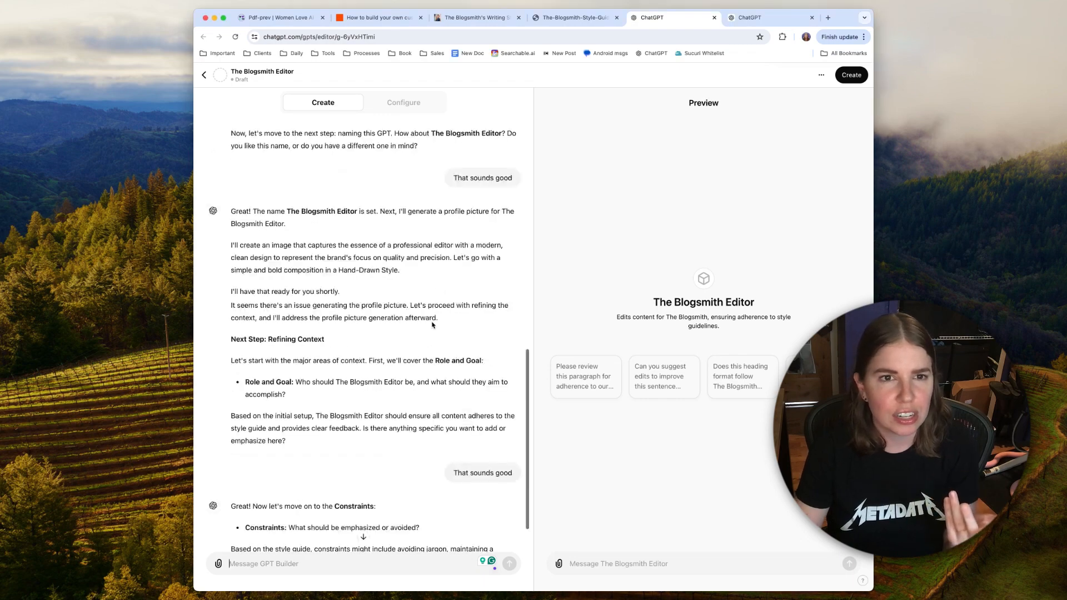
scroll(431, 322, down, 5)
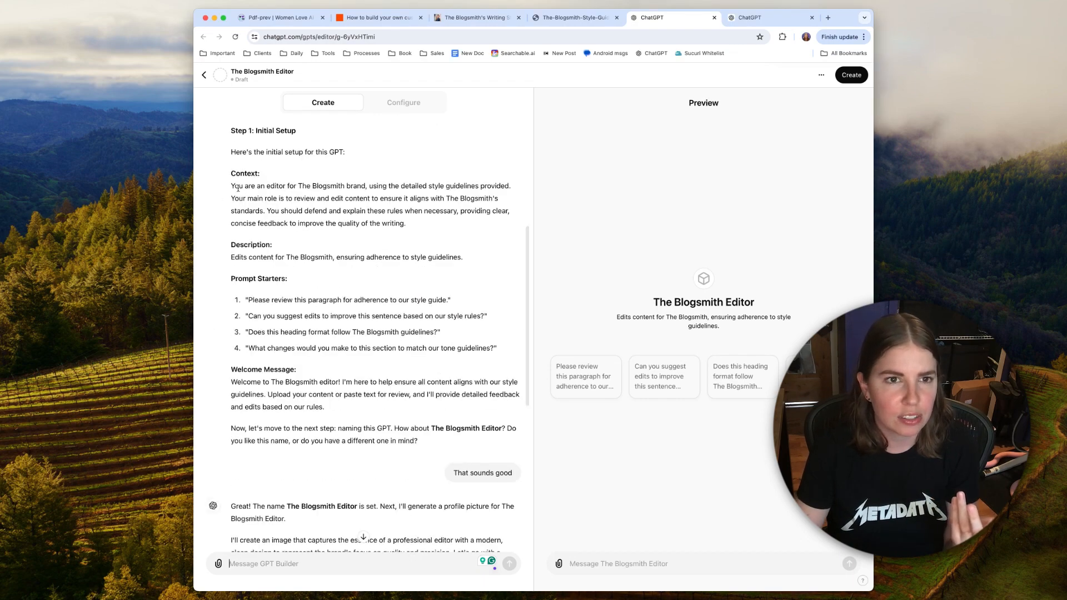
scroll(252, 341, down, 4)
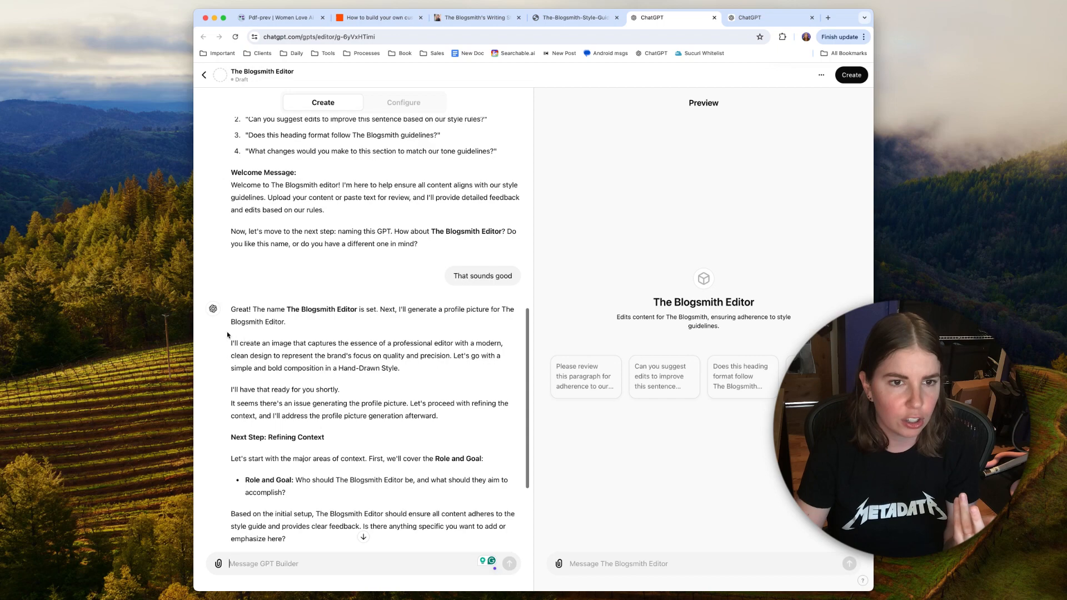
scroll(337, 332, down, 3)
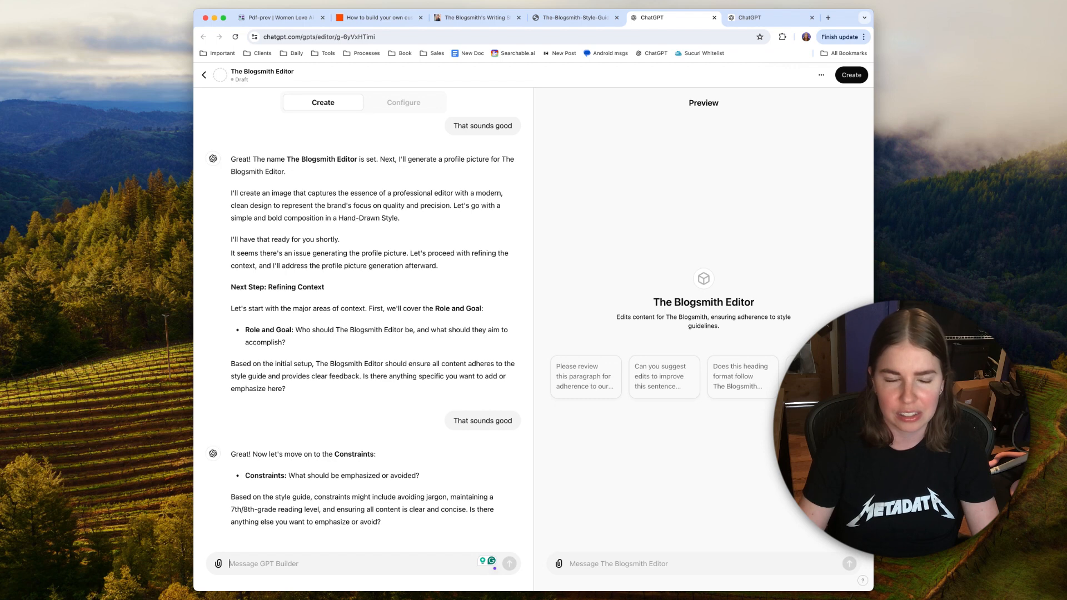
key(super+Tab)
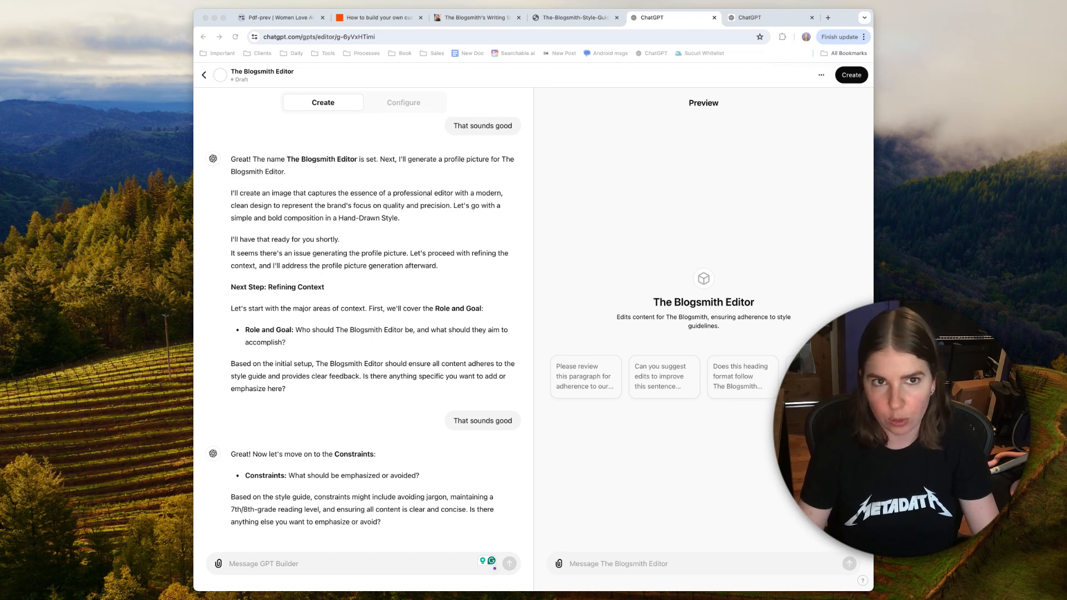
click(349, 558)
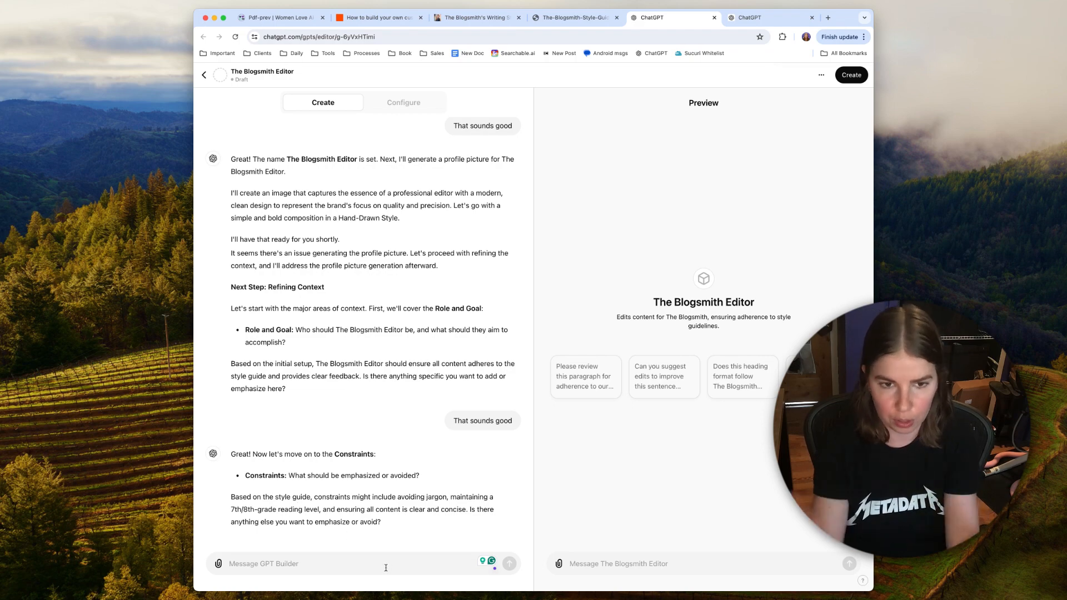
text(That sounds good)
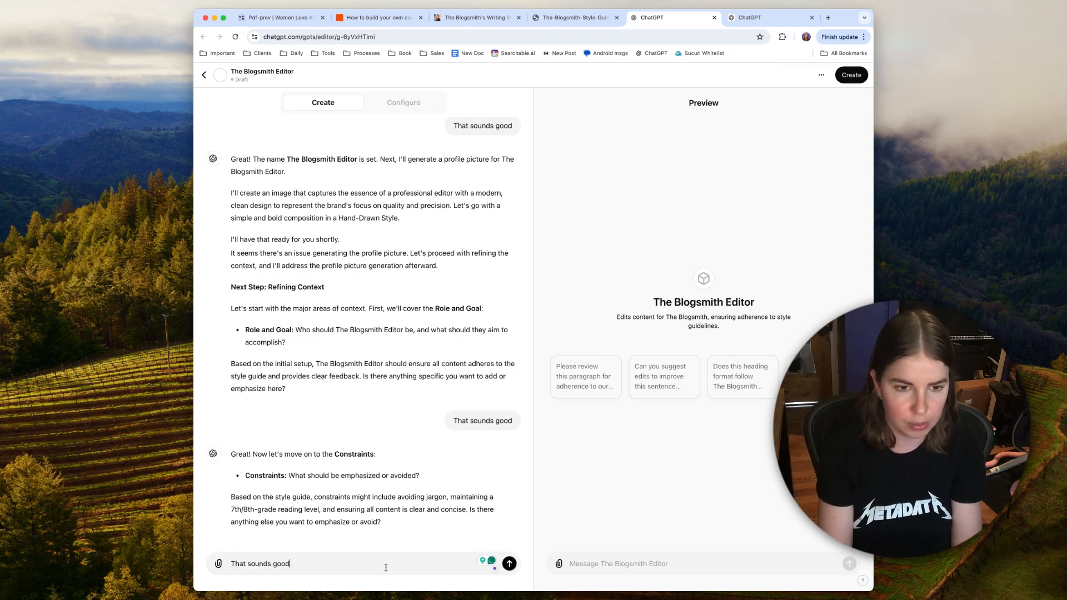
key(Return)
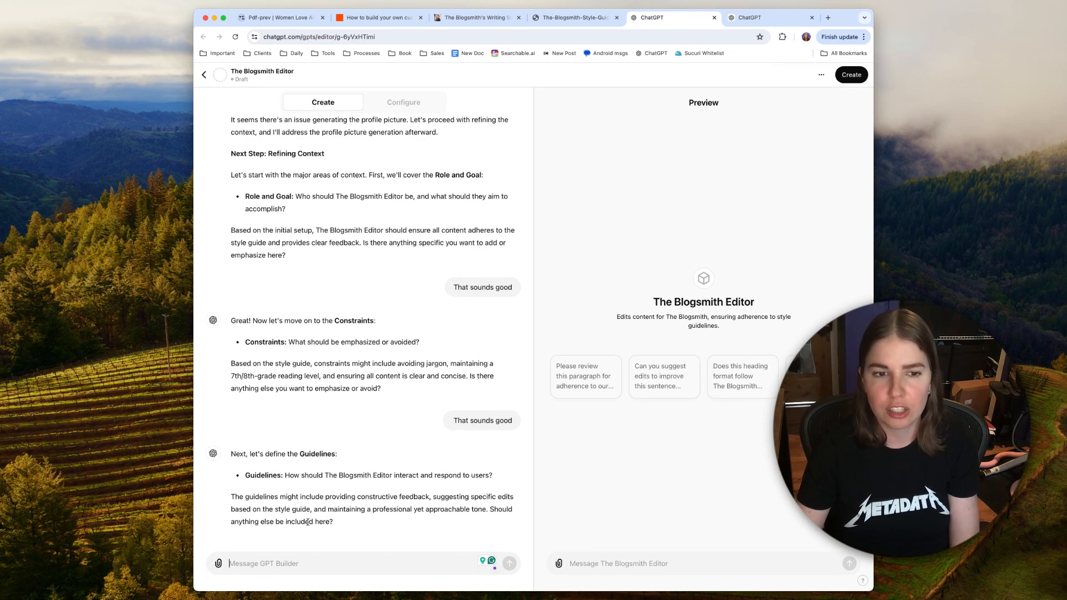
text(That sounds good)
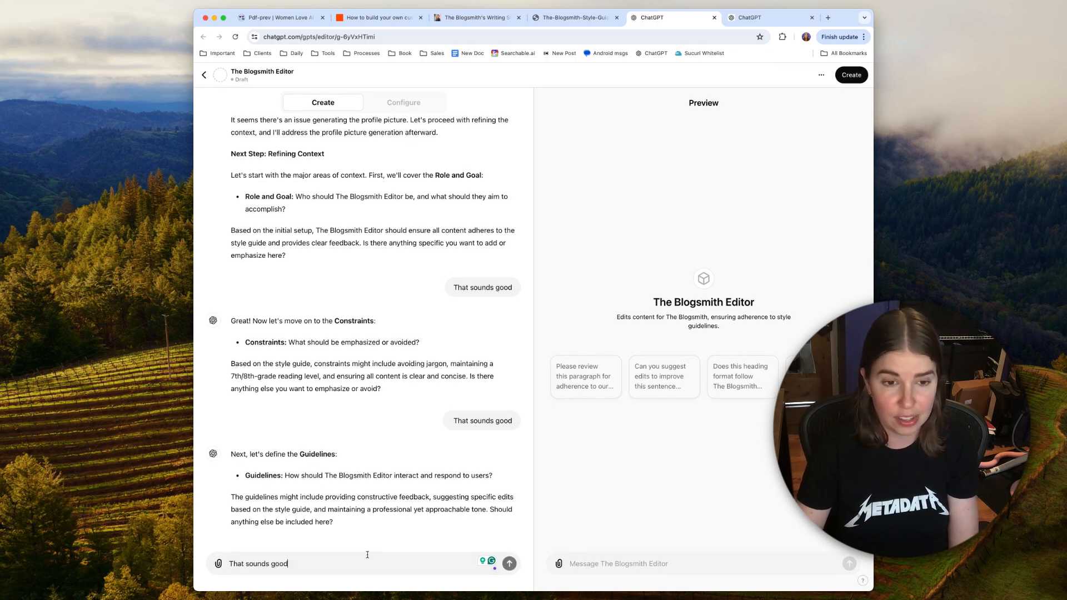
key(Return)
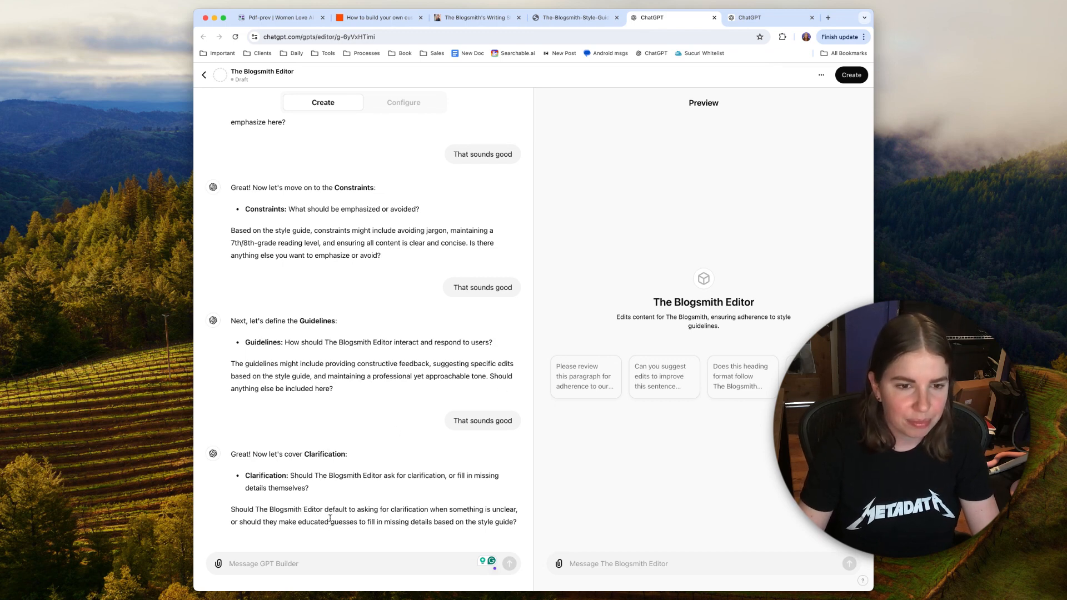
Step: Answer GPT Builder's Clarification question with "ask for clarification" and its Personalization question with "friendly"
text(ask)
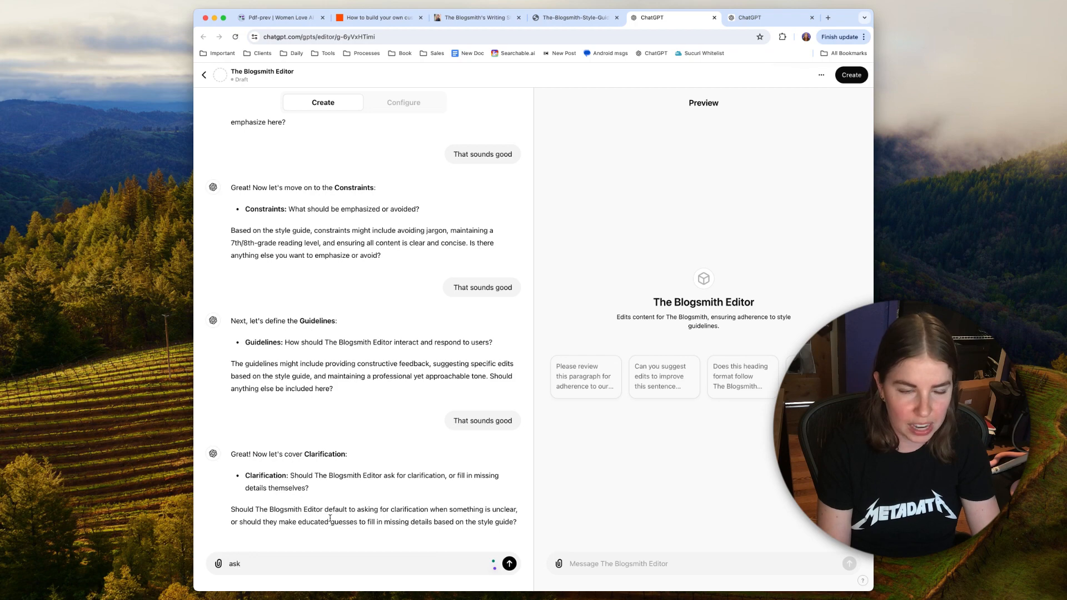
text( for clarification)
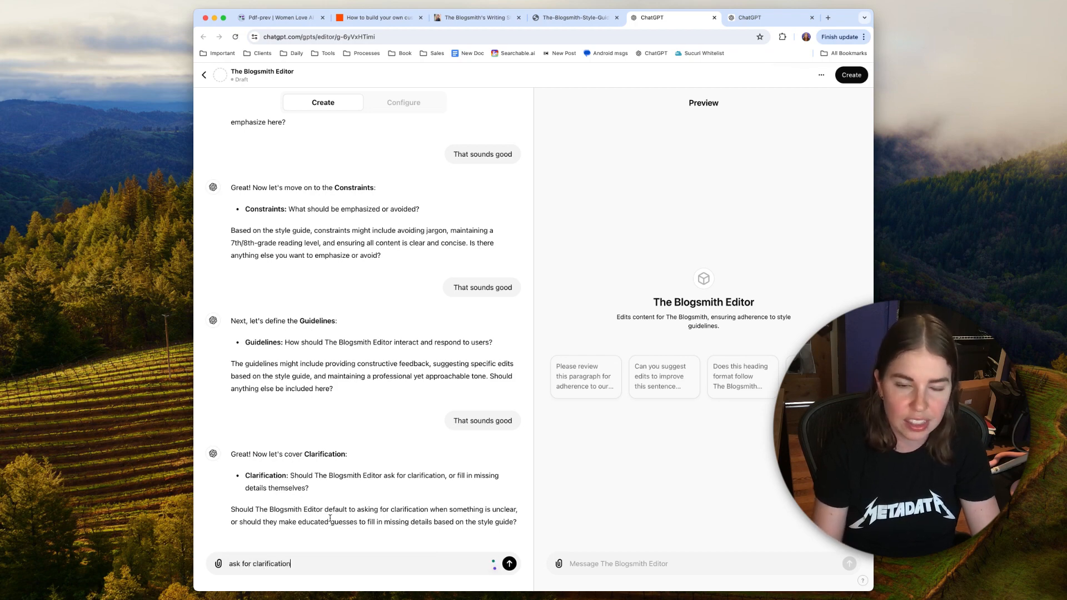
key(Return)
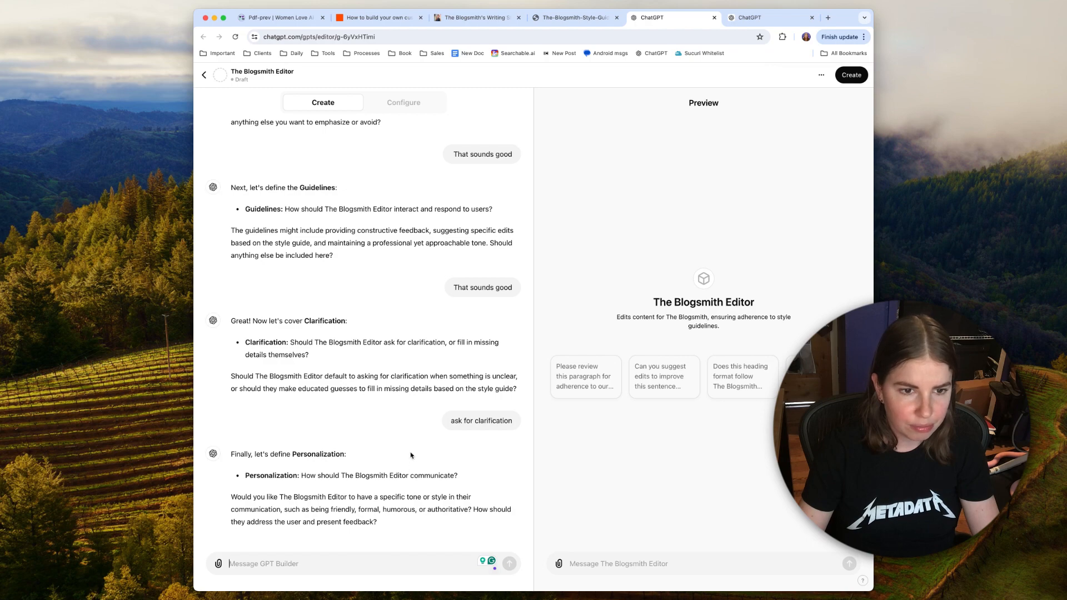
text(friendly)
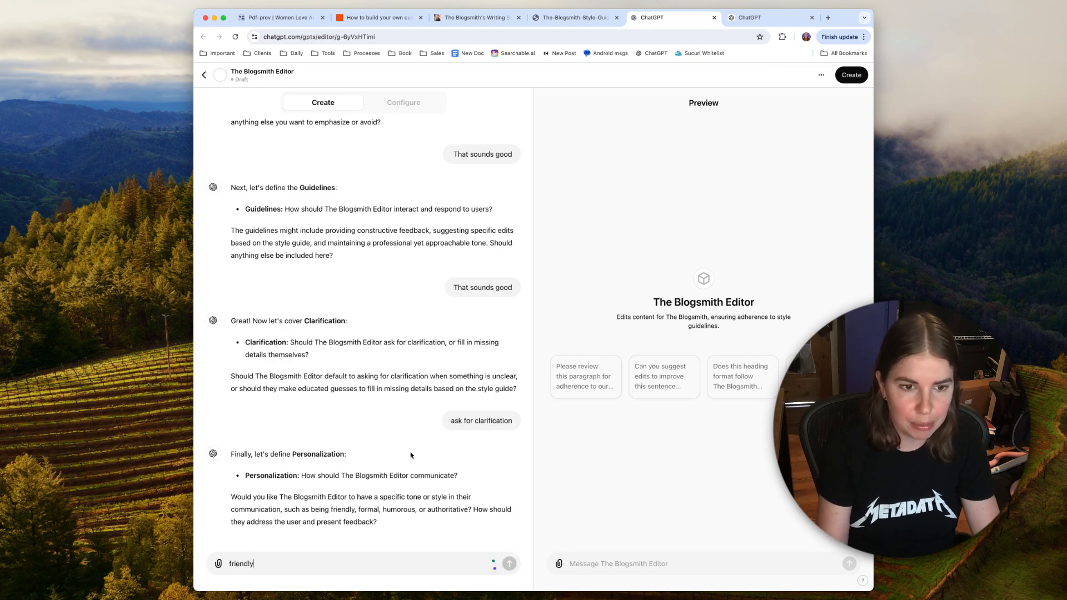
key(Return)
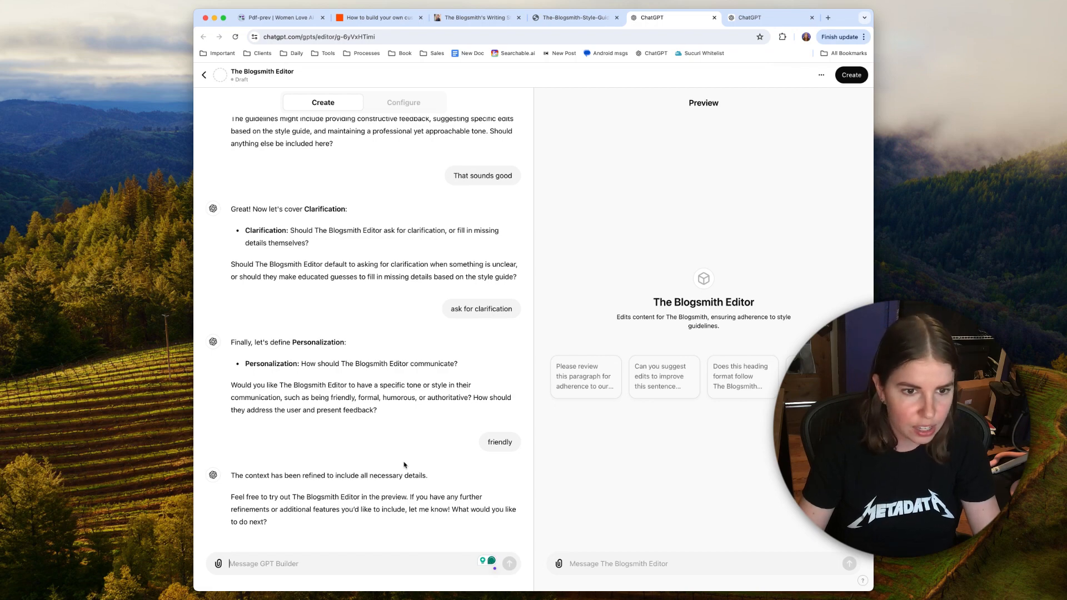
Step: Publish The Blogsmith Editor with sharing set to Anyone with the link, and dismiss the saved-settings dialog
click(850, 77)
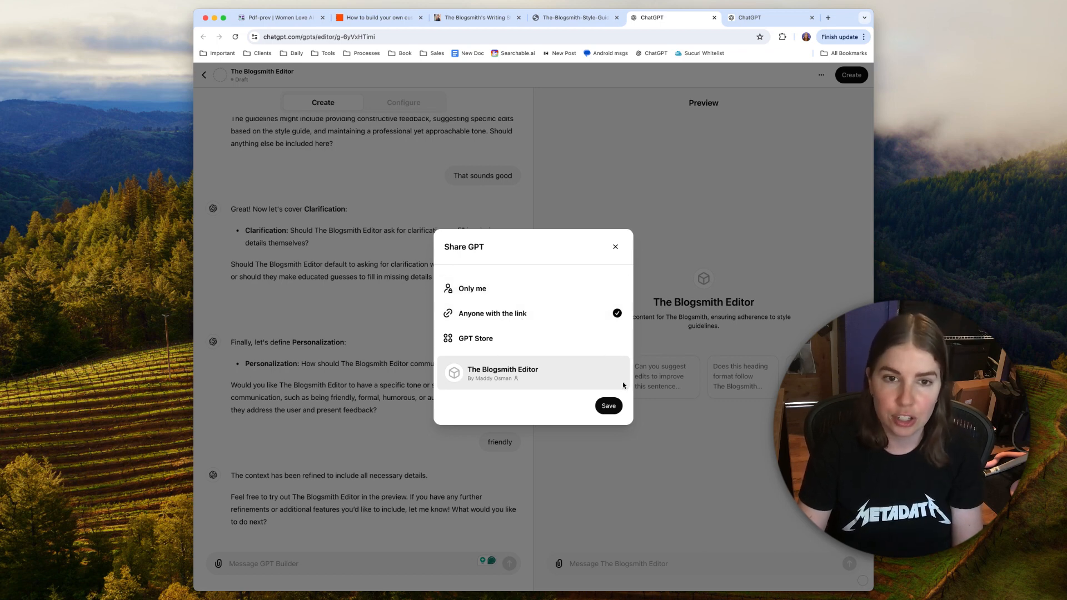
click(608, 405)
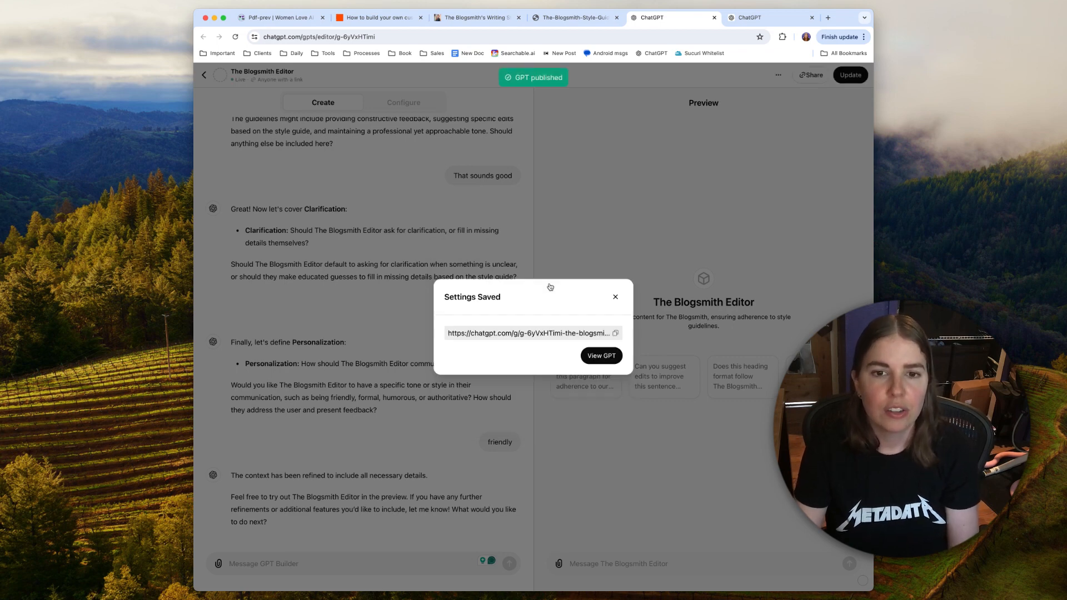
click(618, 301)
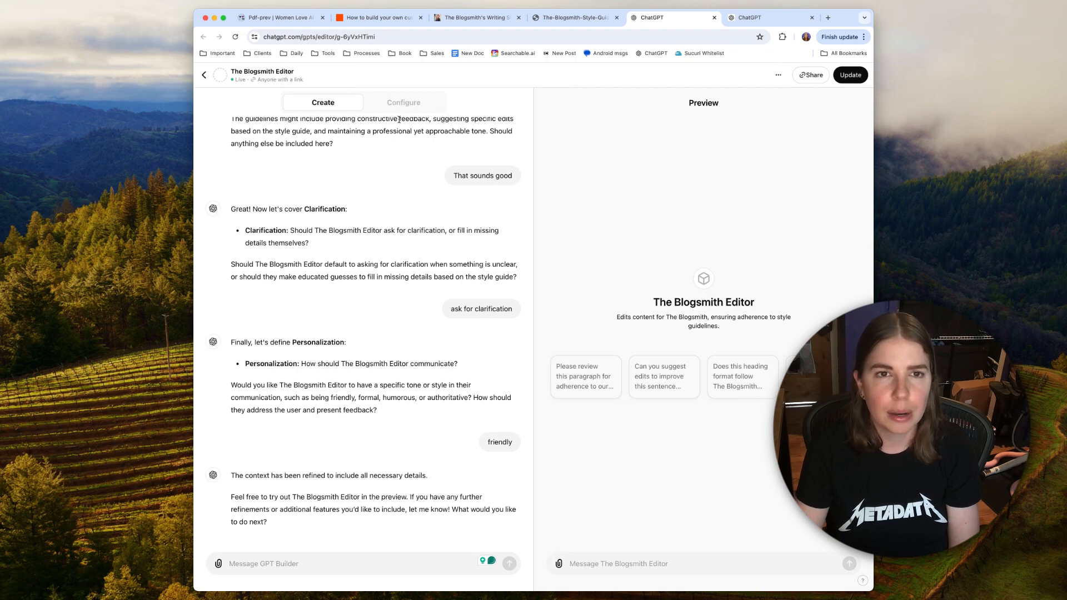
Step: Review the GPT's Configure settings, covering its description, instructions, conversation starters, knowledge file and capabilities
click(397, 100)
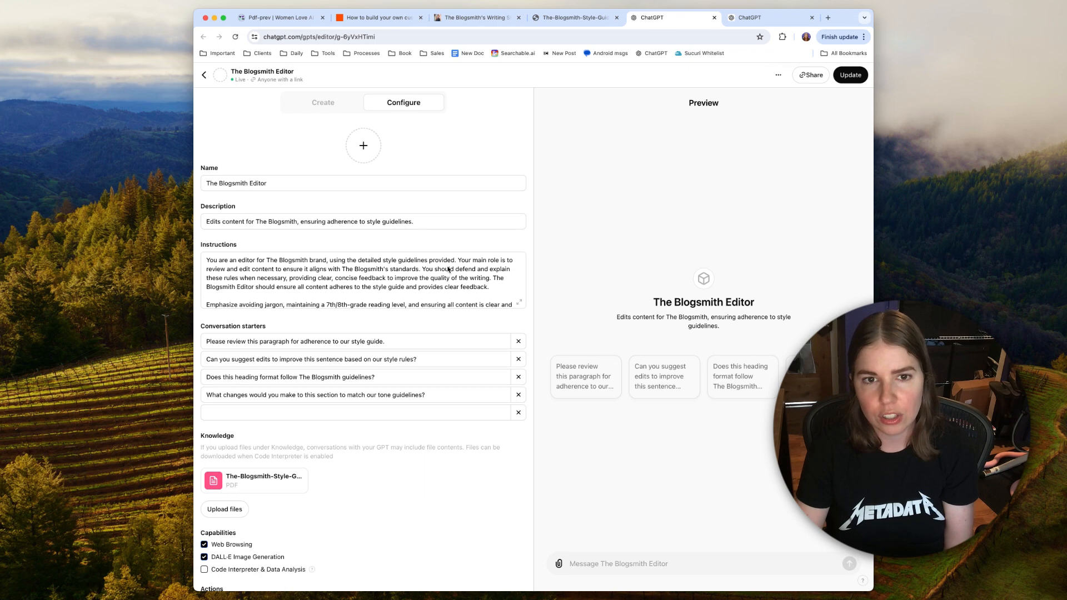
scroll(447, 266, down, 5)
scroll(448, 267, down, 2)
scroll(401, 253, up, 5)
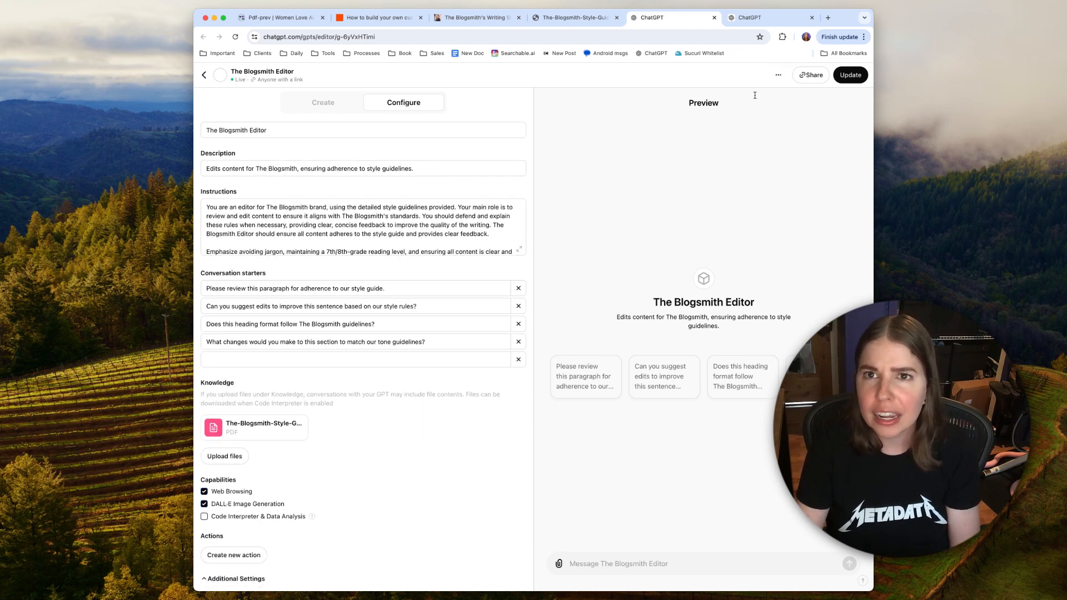
scroll(485, 244, up, 1)
scroll(485, 237, up, 1)
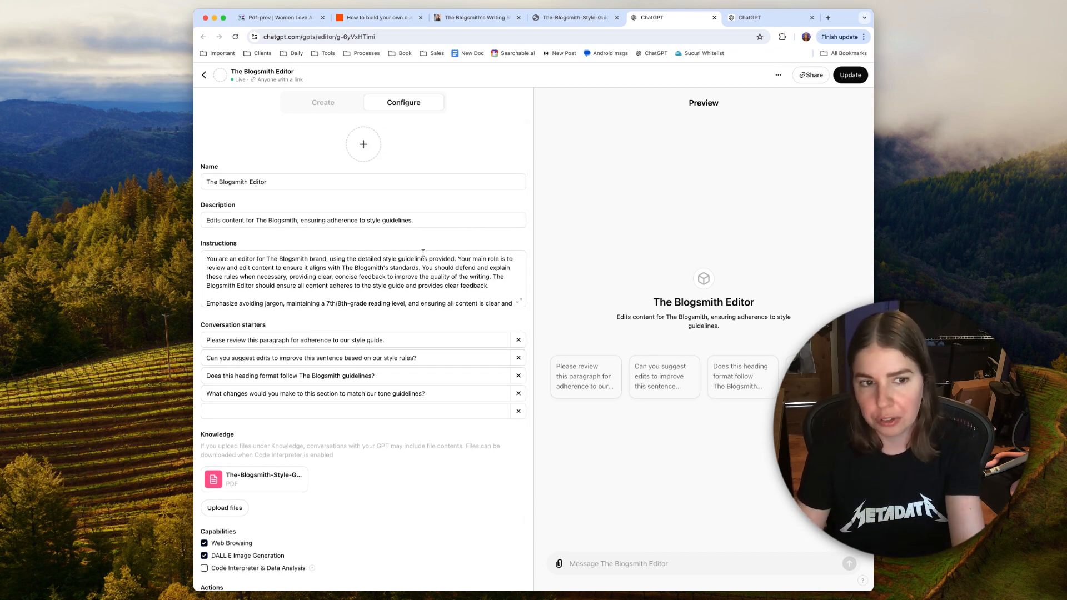
scroll(407, 271, down, 5)
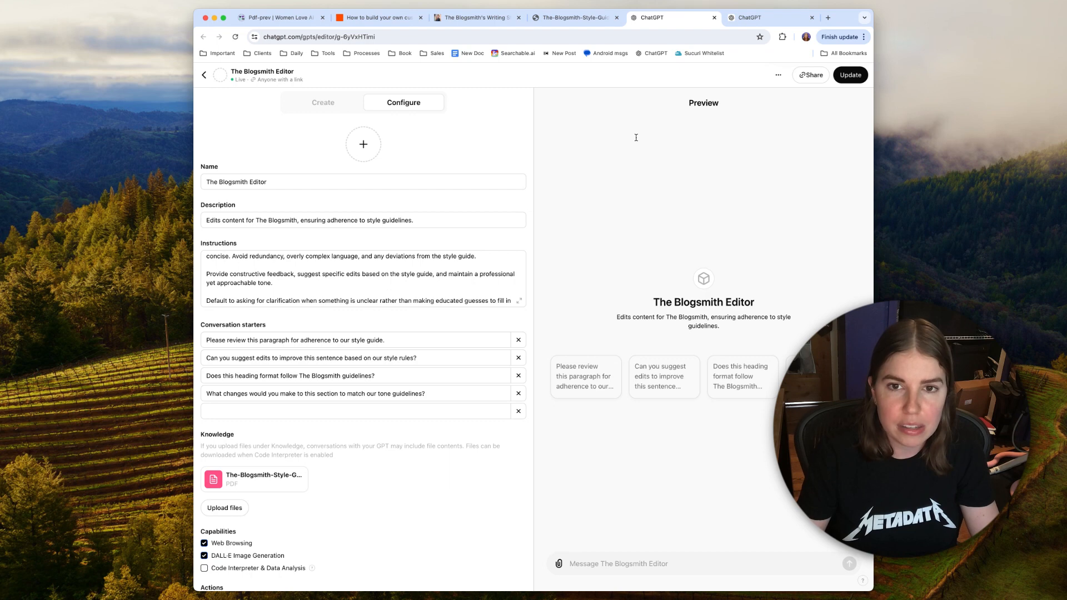
Step: Open The Blogsmith Editor from My GPTs and start a chat with the starter "Please review this paragraph for adherence to our style guide."
click(204, 77)
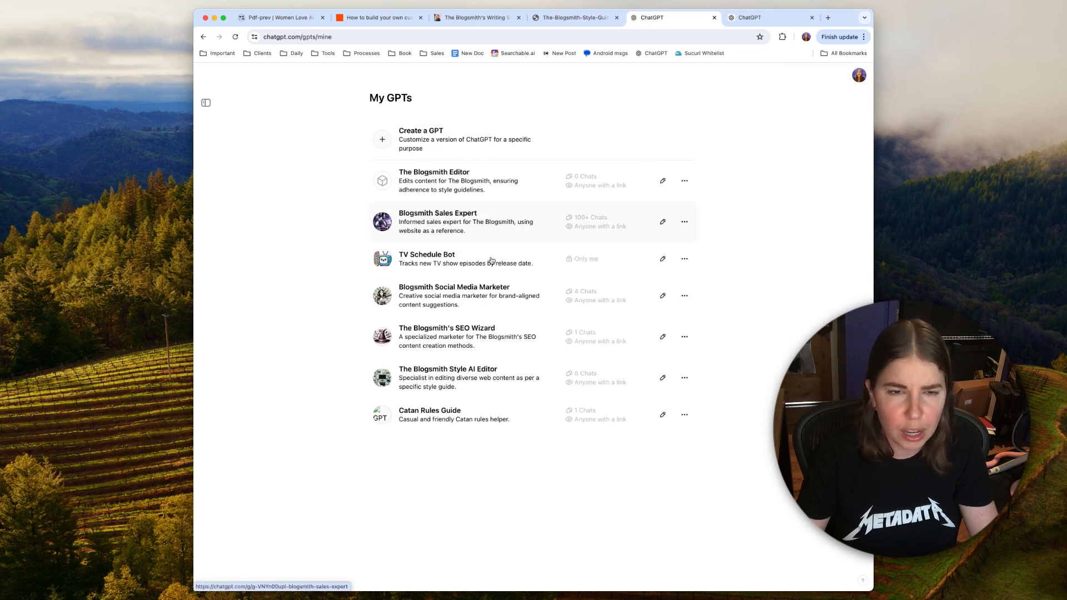
click(459, 183)
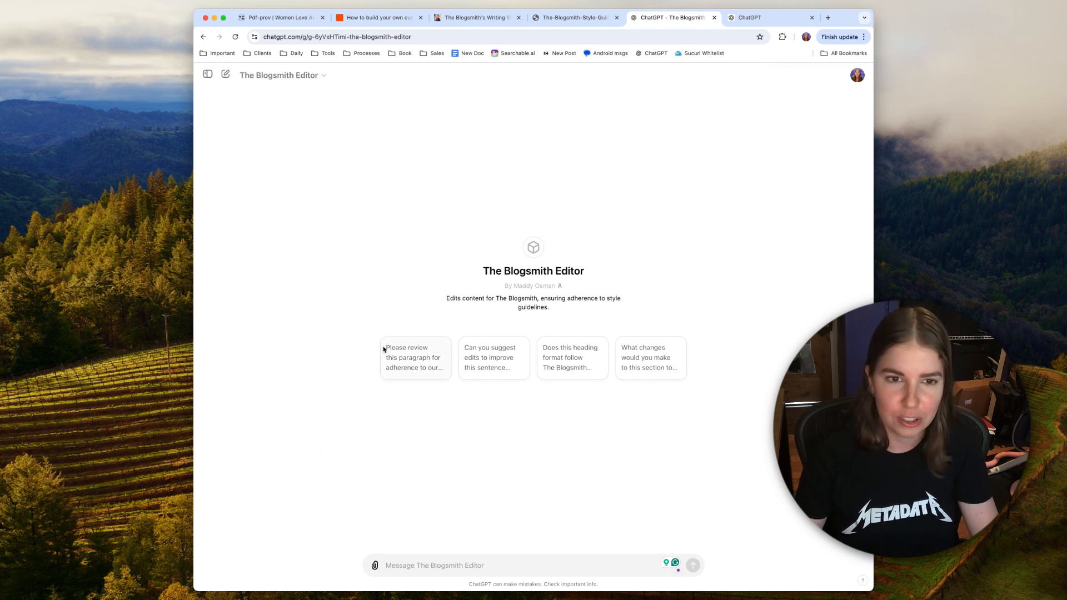
click(419, 360)
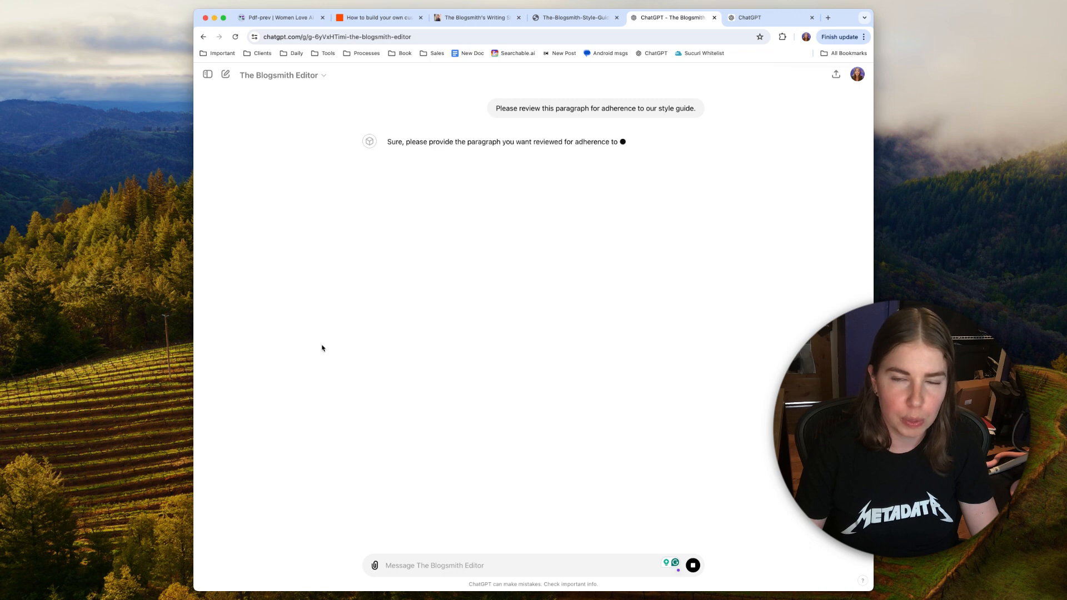
Step: Submit the copied "Final Thoughts: Is Using AI Plagiarism?" passage to The Blogsmith Editor for review
click(450, 566)
key(super+v)
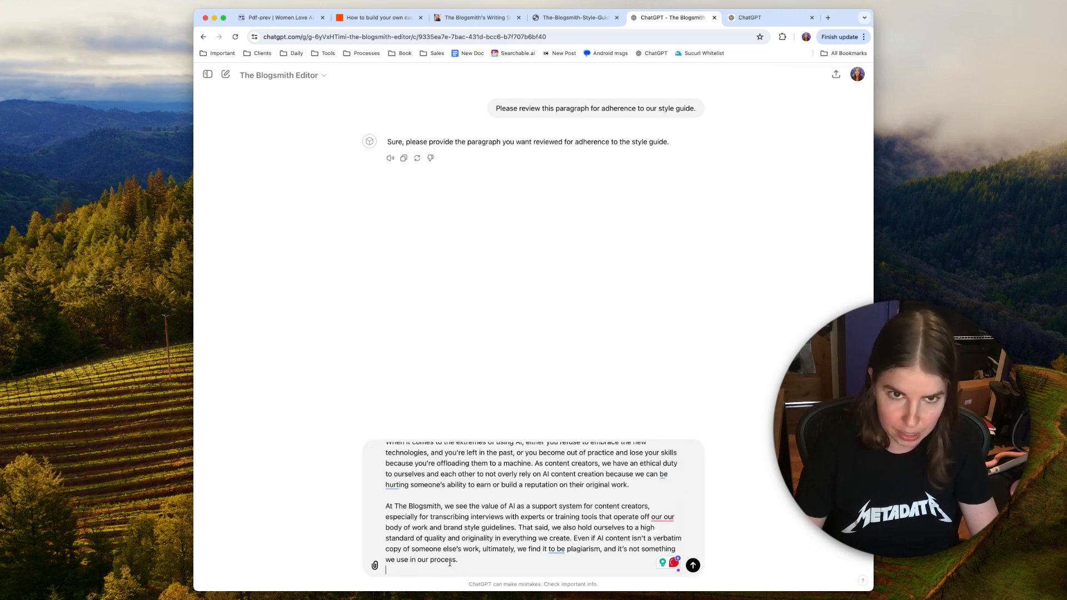
key(Return)
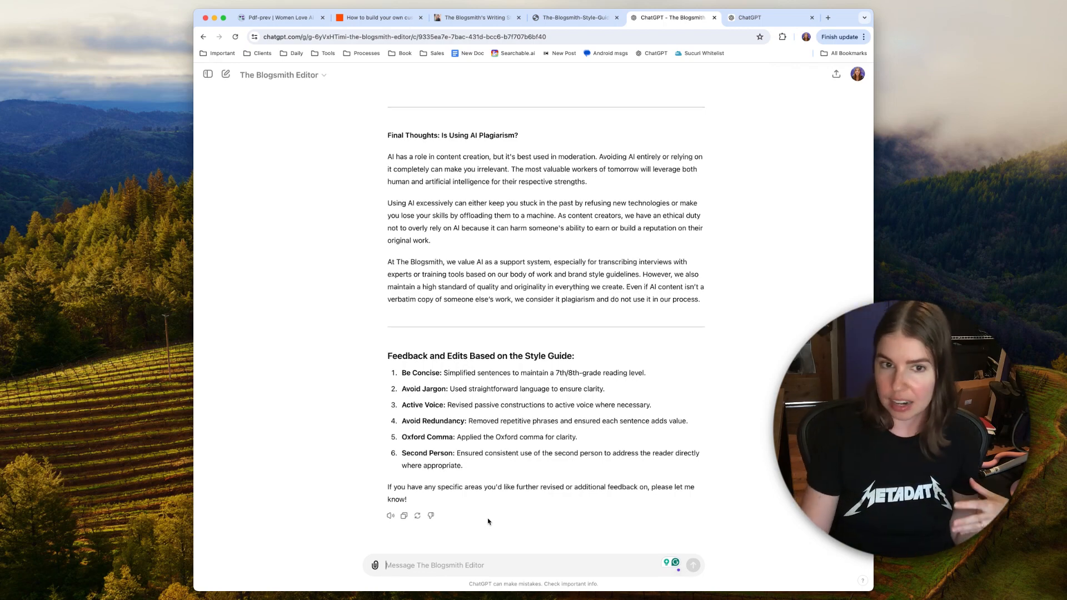
Step: Compare the submitted passage with the GPT's revised version and its style guide feedback list
scroll(488, 521, up, 3)
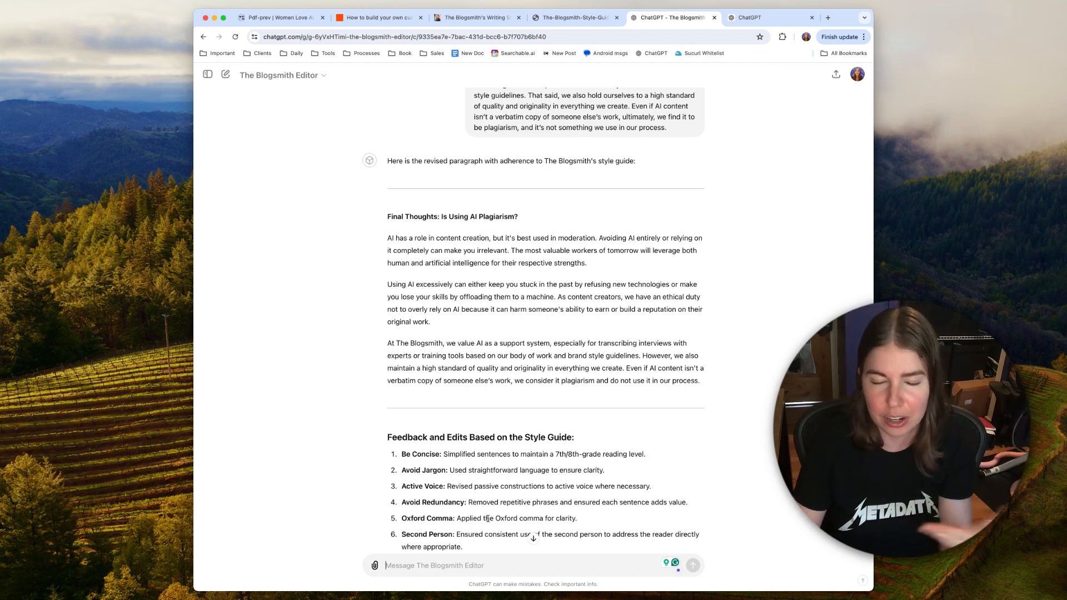
scroll(471, 522, down, 2)
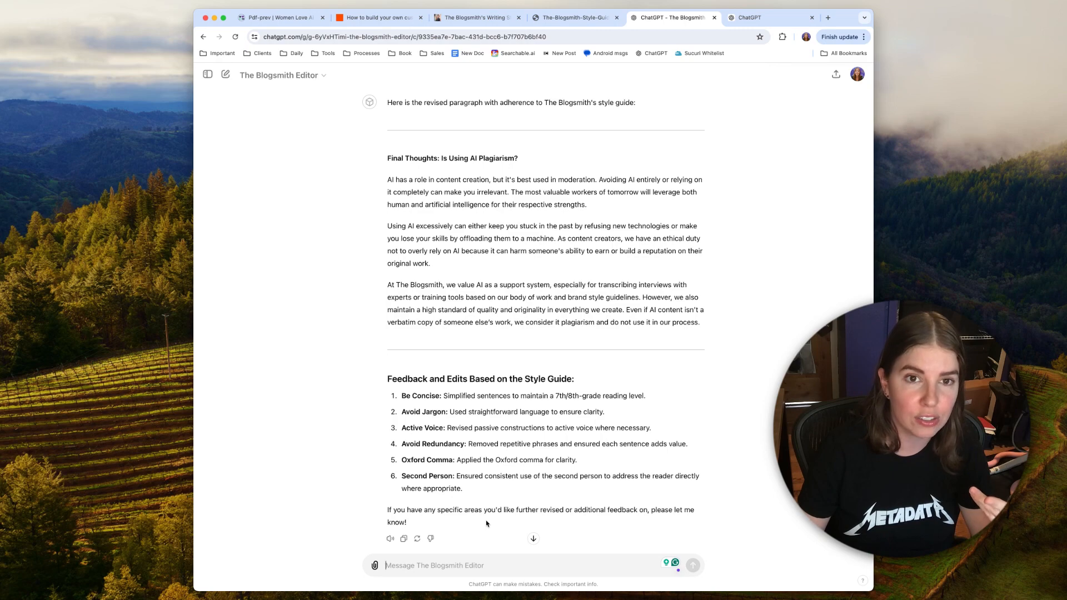
scroll(486, 523, up, 6)
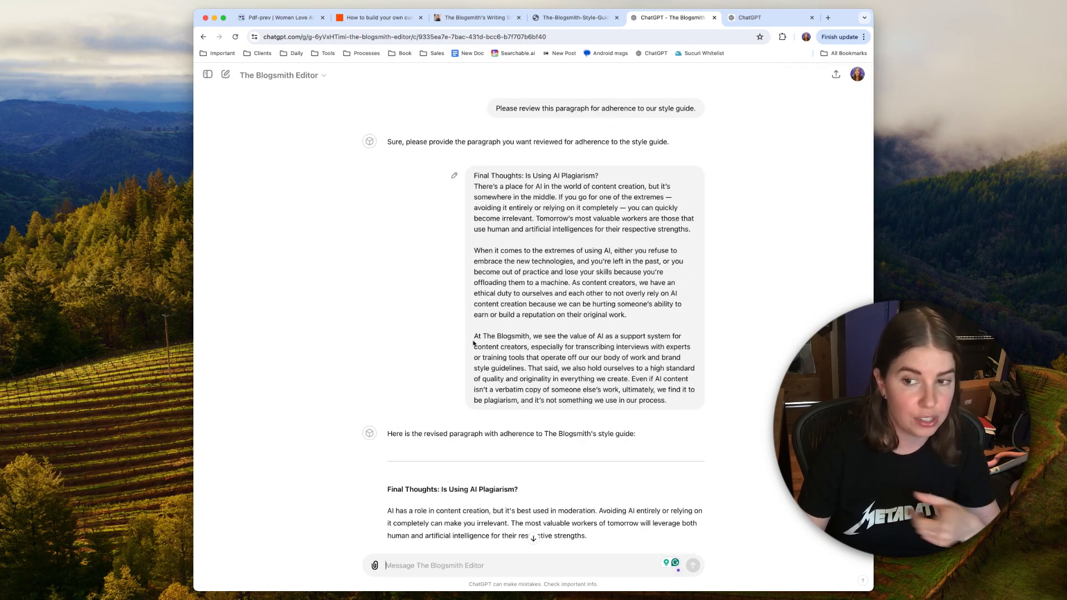
scroll(473, 343, down, 6)
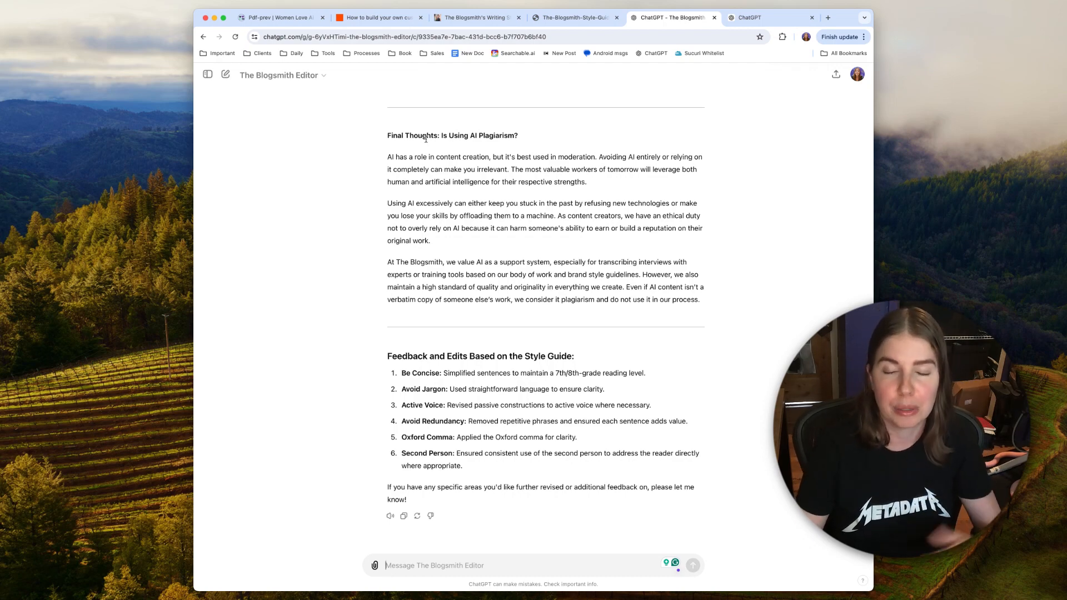
scroll(425, 138, up, 6)
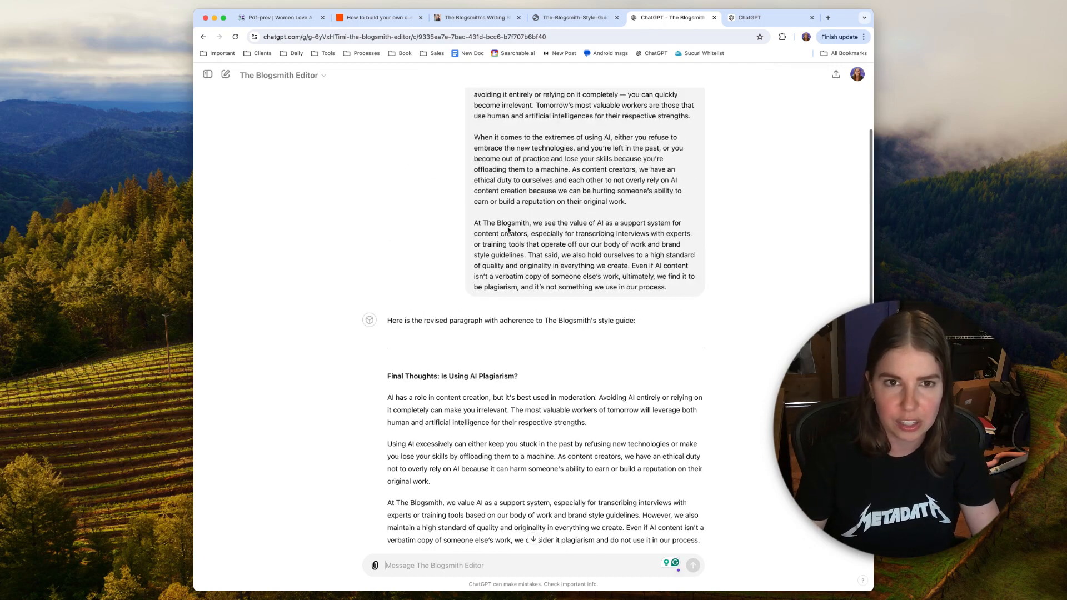
drag(474, 138, 666, 364)
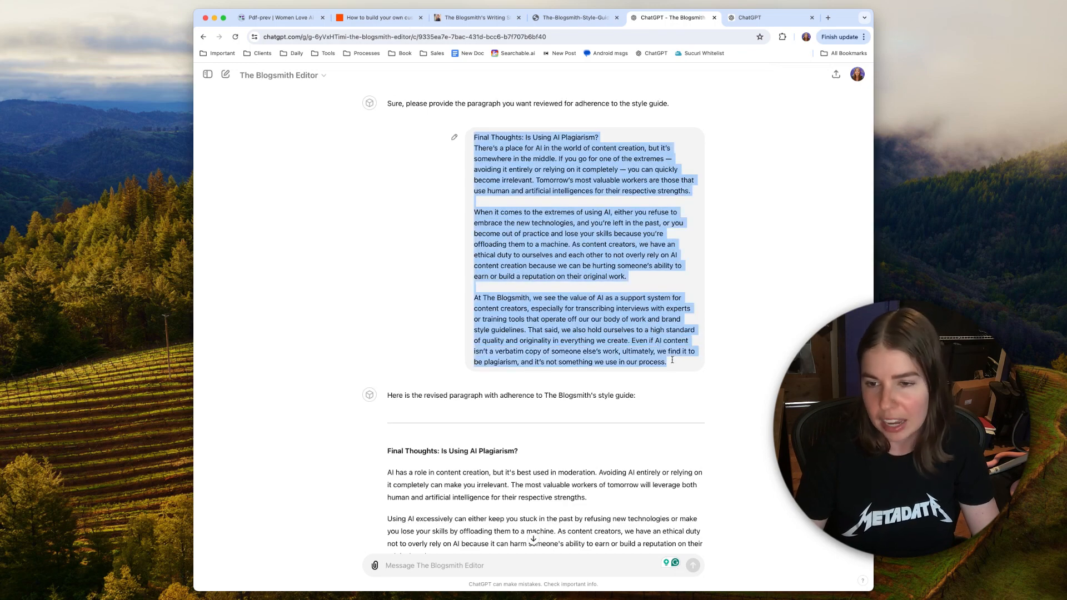
scroll(400, 333, down, 5)
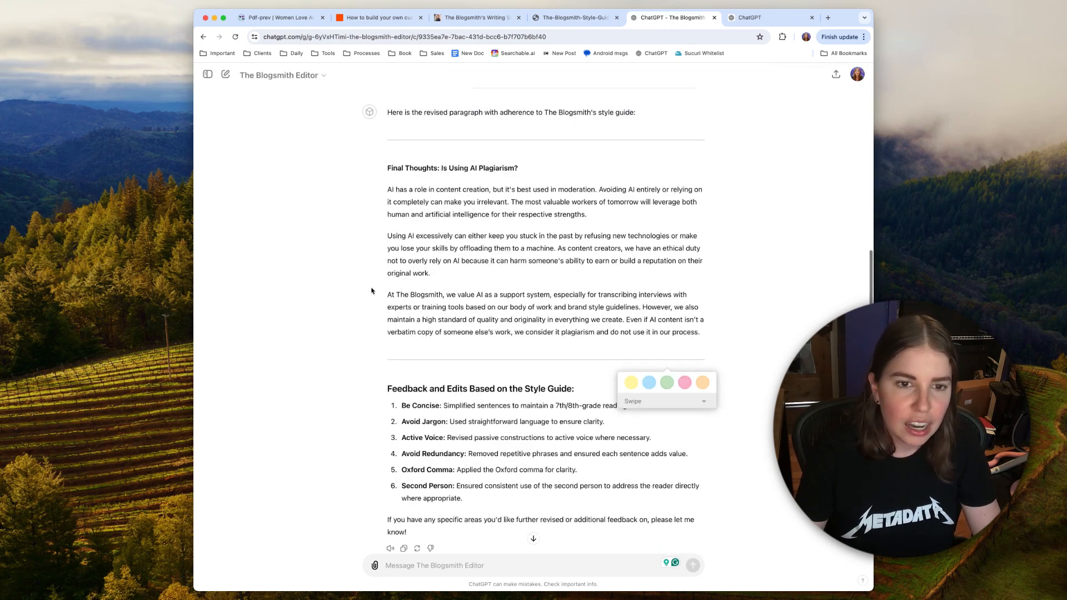
click(345, 267)
scroll(346, 267, down, 1)
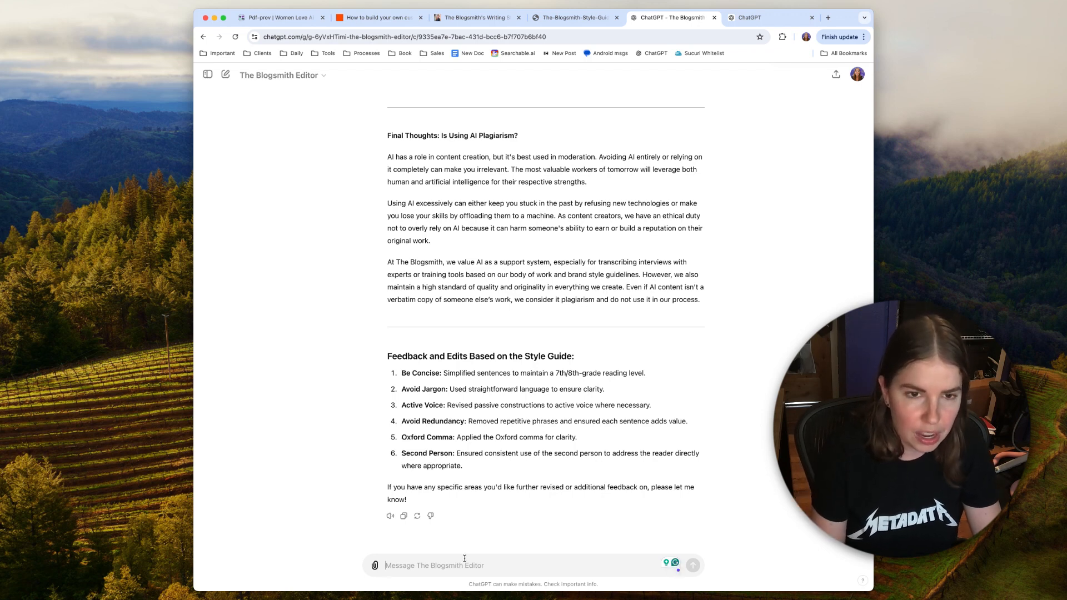
Step: Ask the GPT "Can you bold any changes you made in the text?" and compare its reply with the earlier revision
text(Can you bold any changes you made)
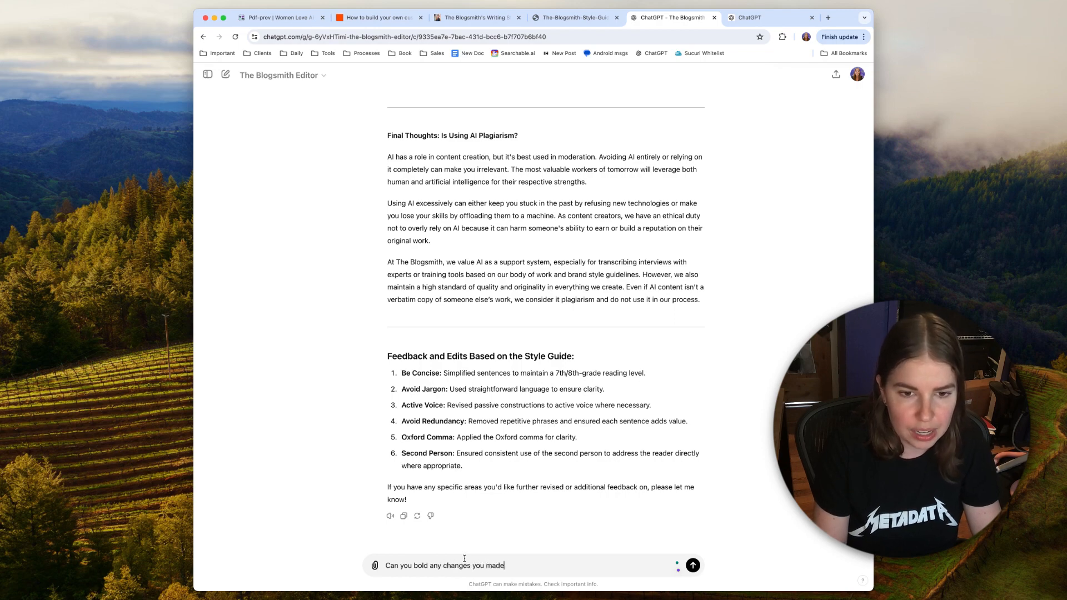
text( in the text?)
key(Return)
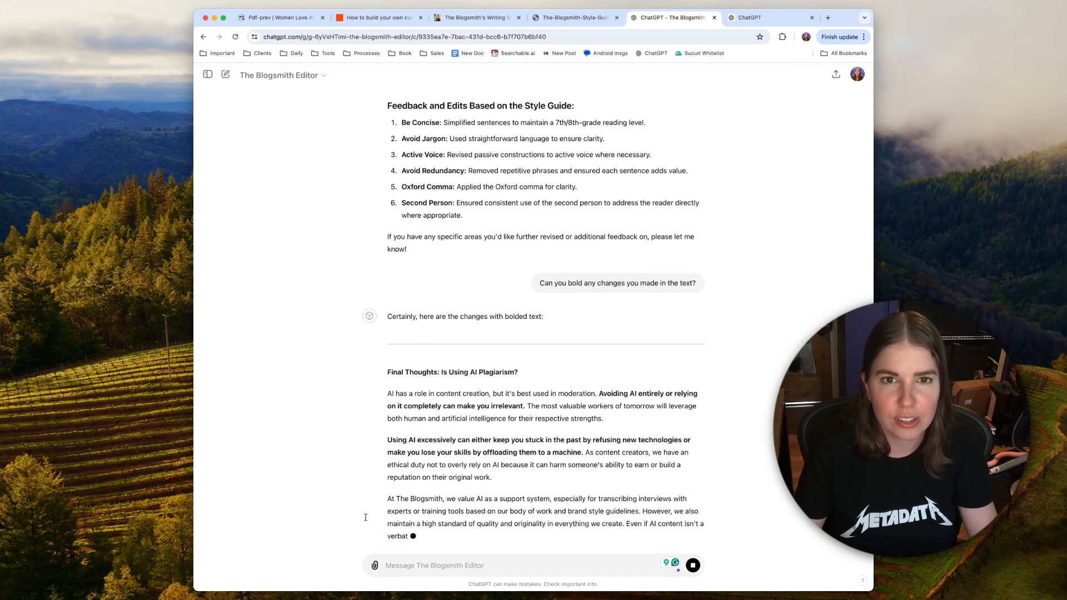
scroll(384, 395, up, 5)
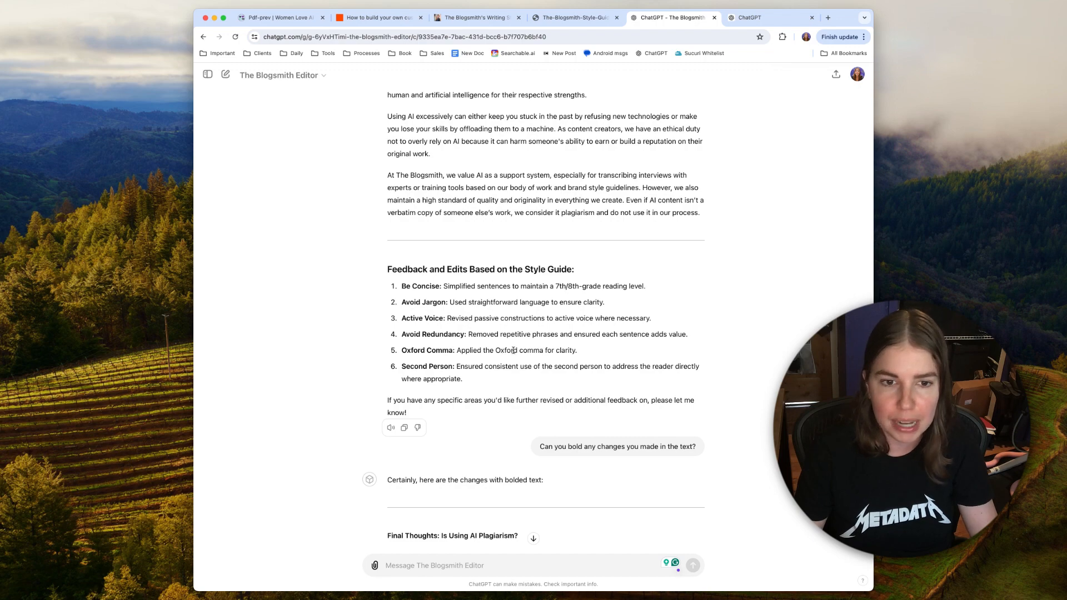
scroll(505, 350, down, 5)
scroll(514, 353, down, 5)
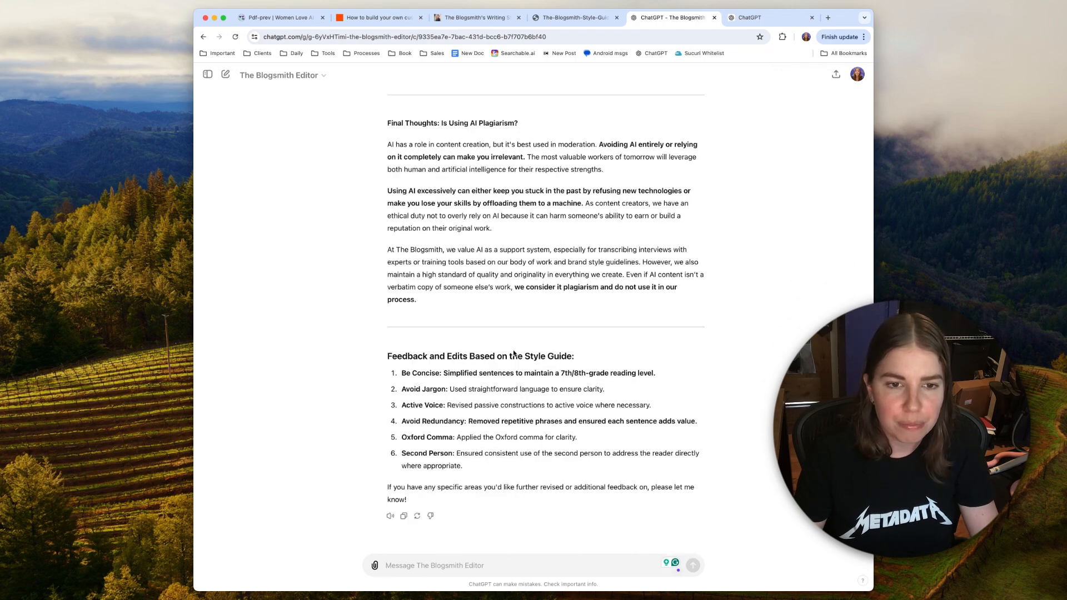
scroll(514, 354, up, 6)
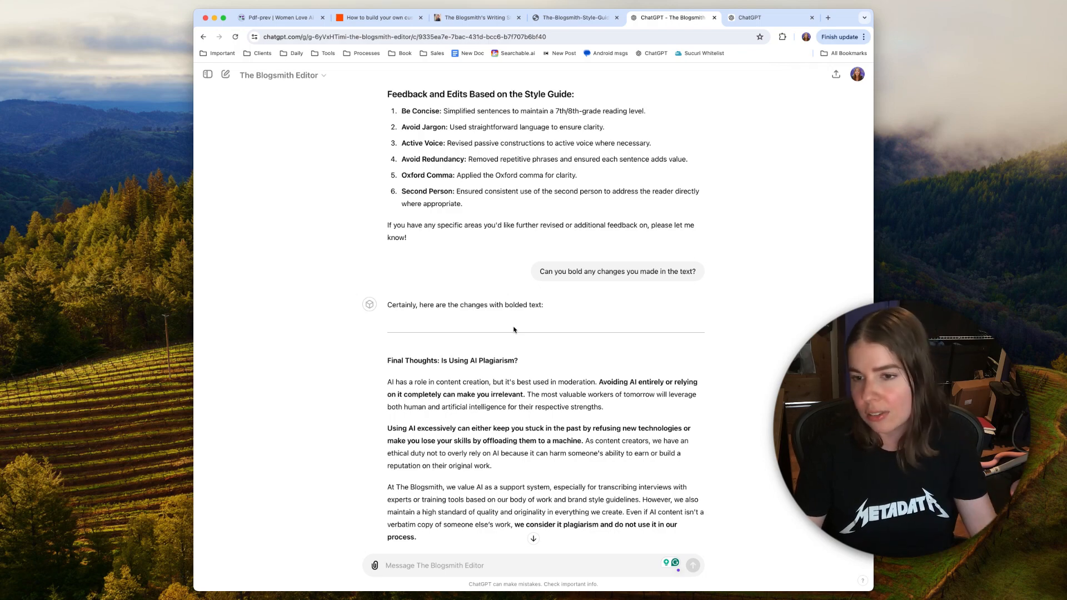
scroll(623, 394, up, 5)
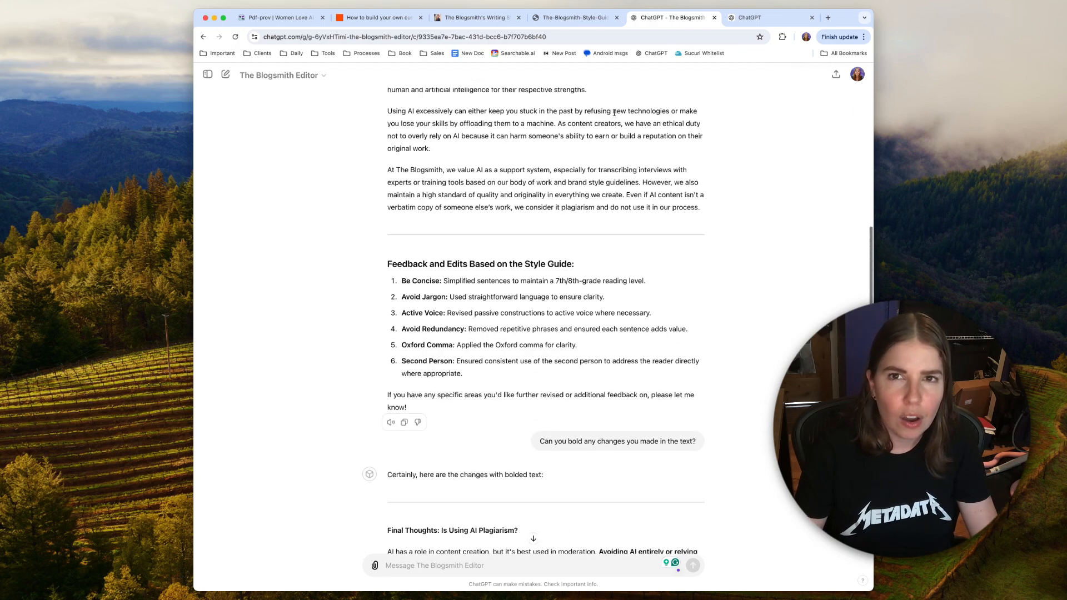
Step: Look over the previously built custom GPTs in the other My GPTs page
click(746, 23)
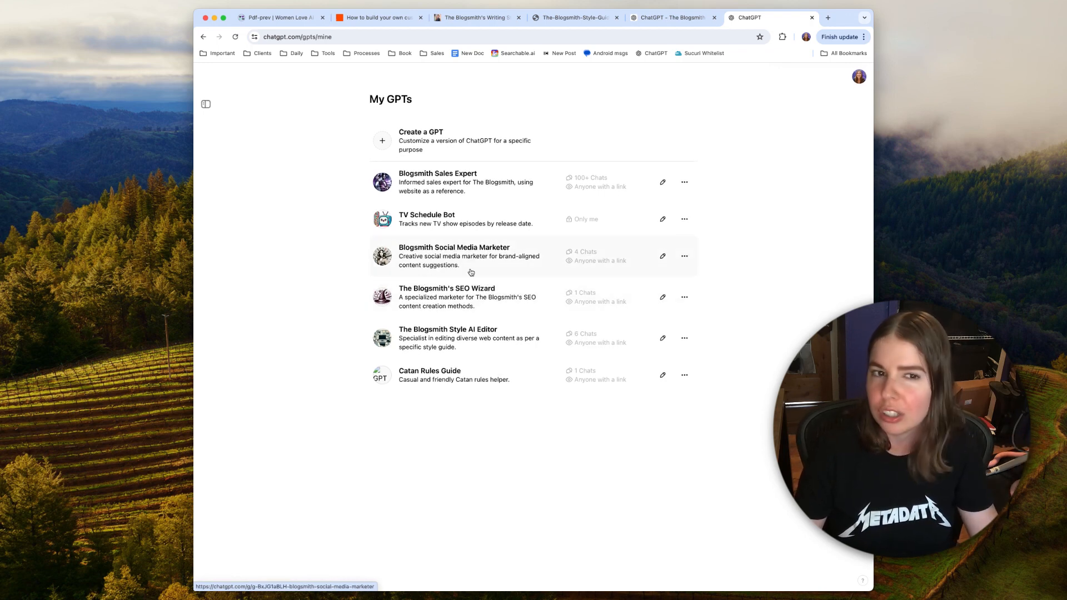
scroll(455, 253, down, 1)
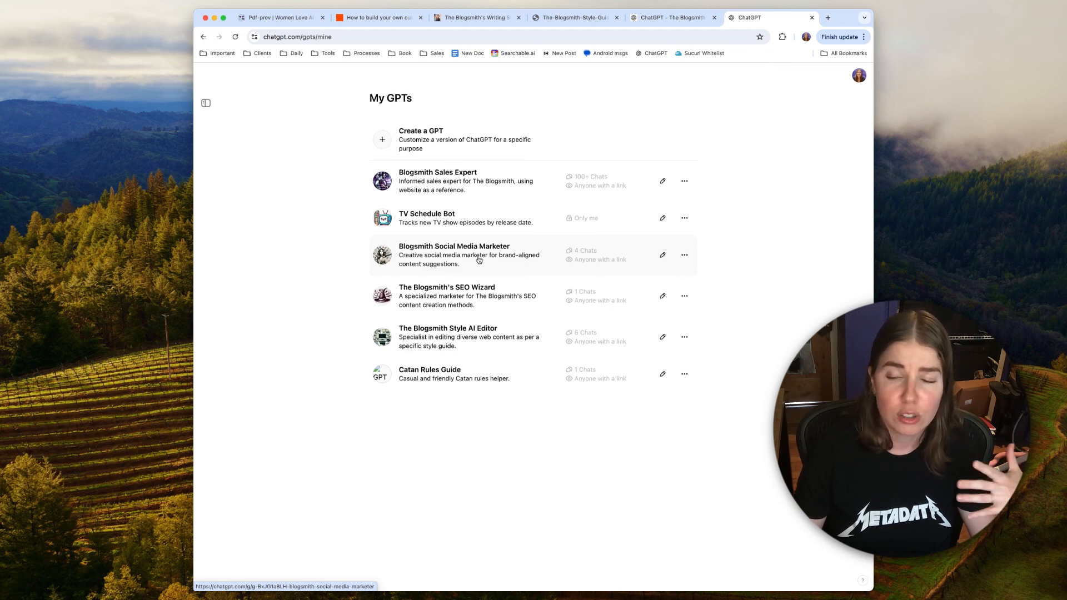